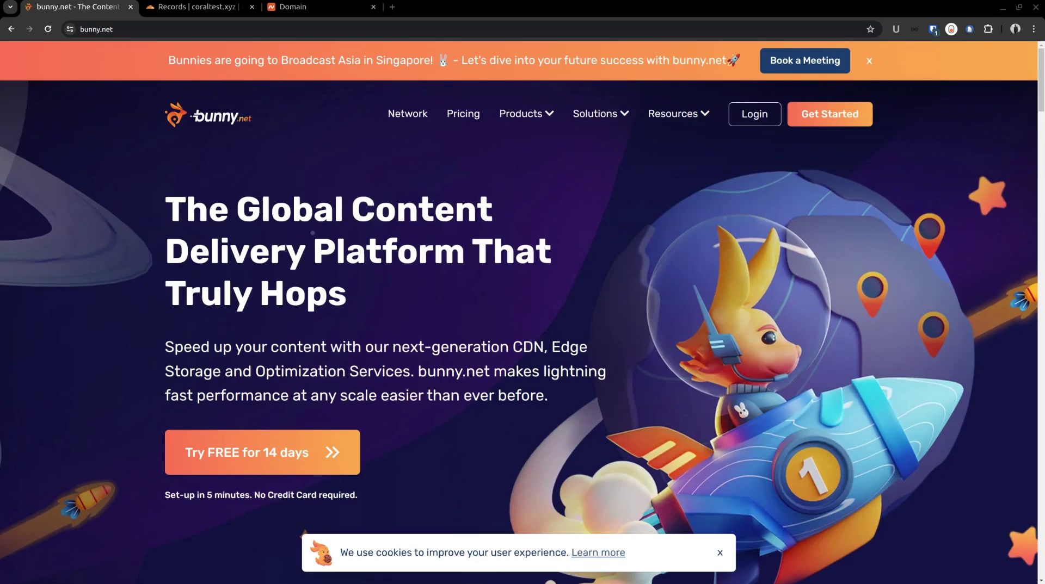
Step: Open the photo-studio folder's index.html in Google Chrome using Open With Other Application
key("super")
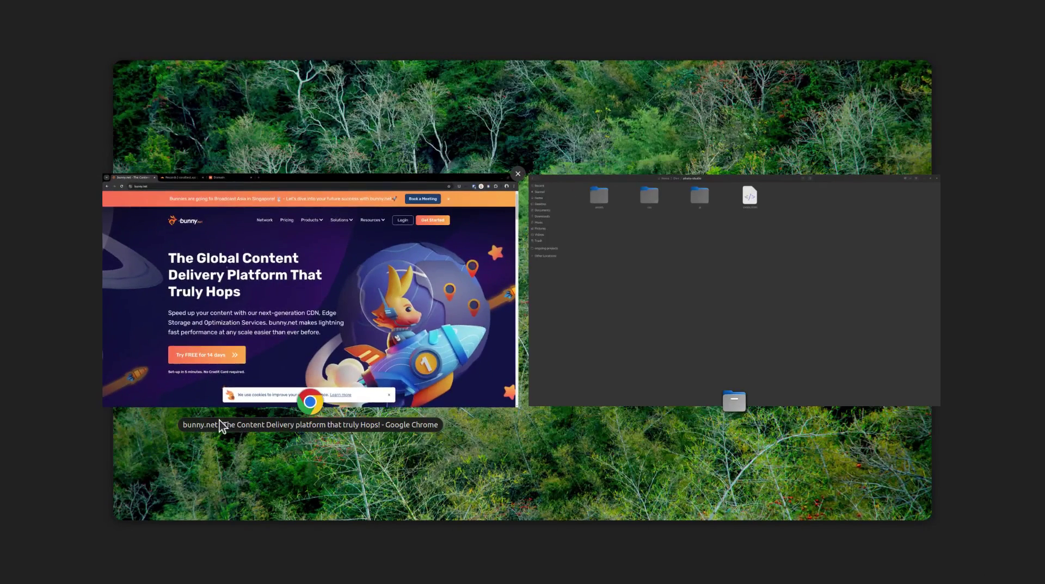
left_click(605, 287)
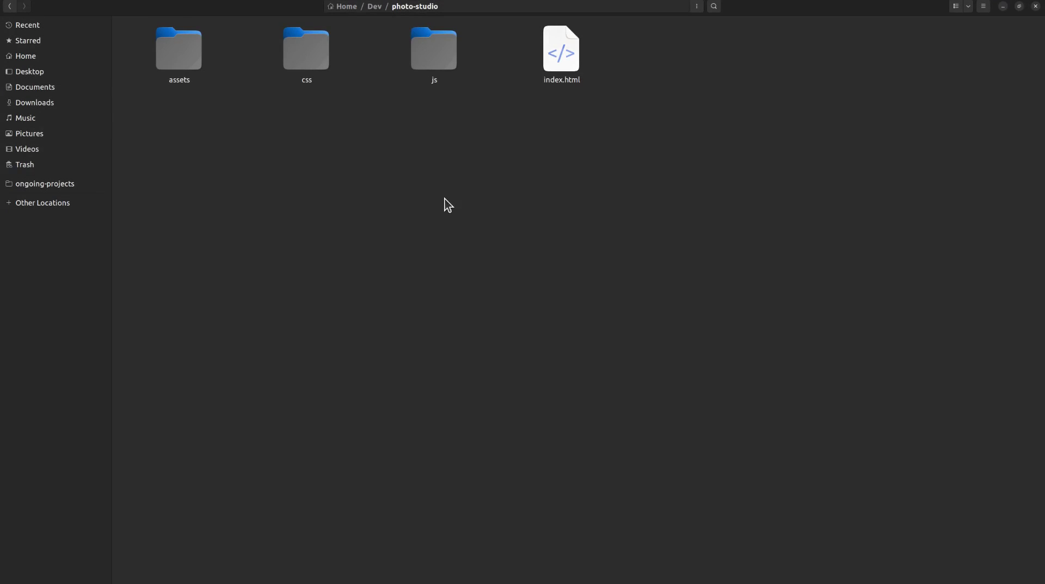
left_click(561, 63)
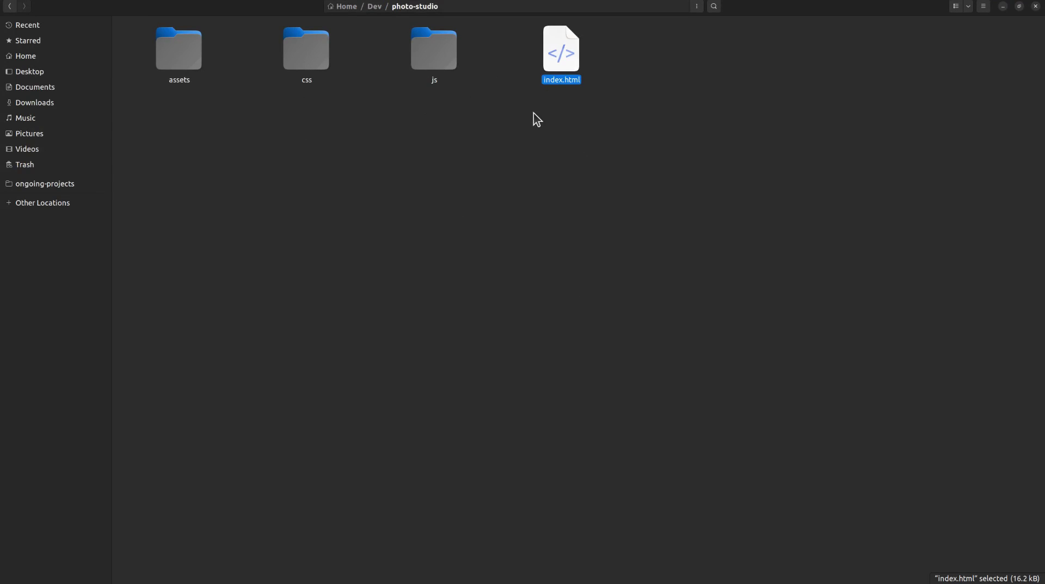
left_click(536, 108)
right_click(568, 61)
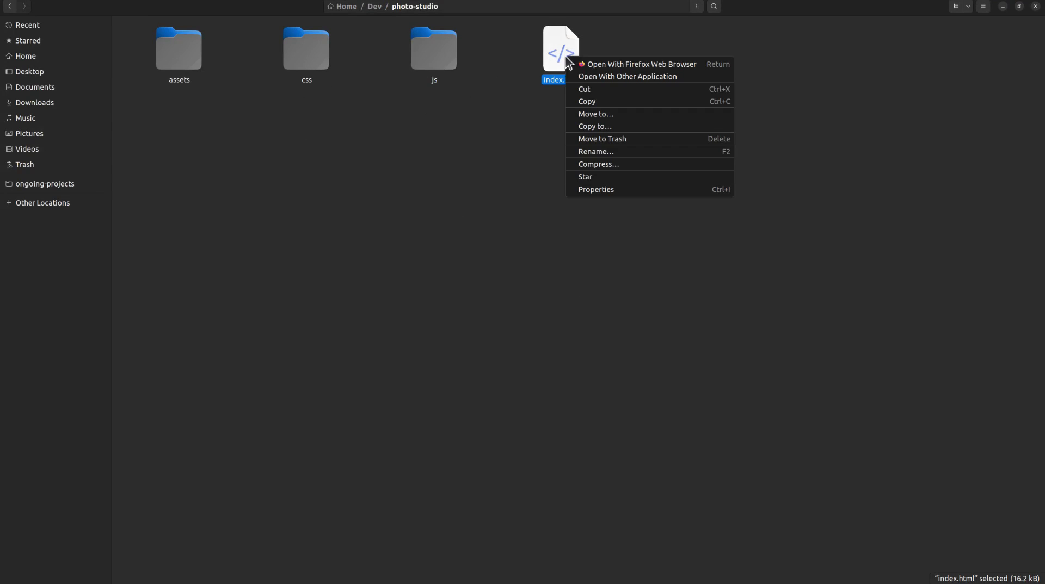
left_click(589, 74)
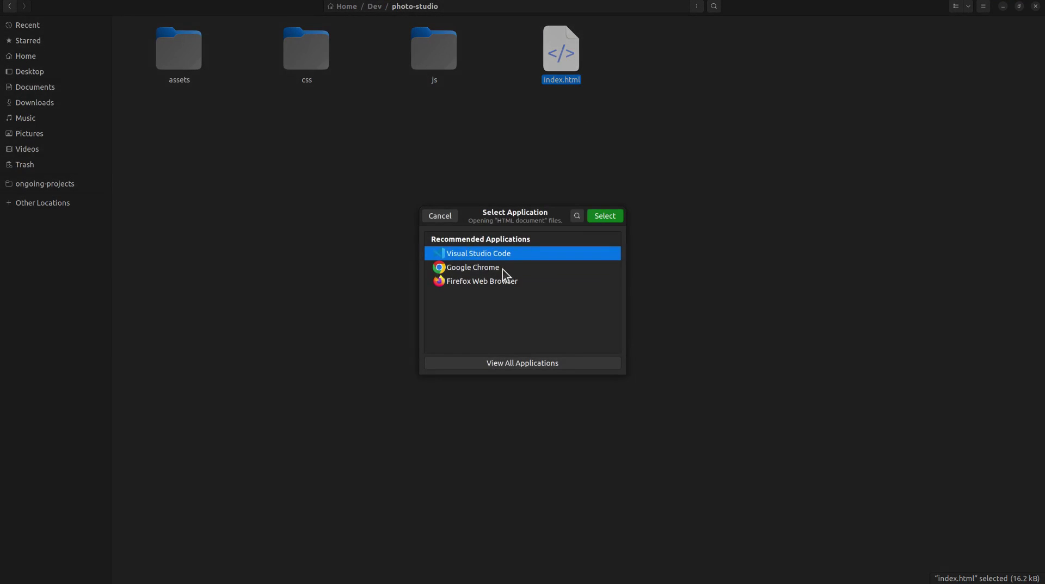
left_click(502, 269)
left_click(599, 218)
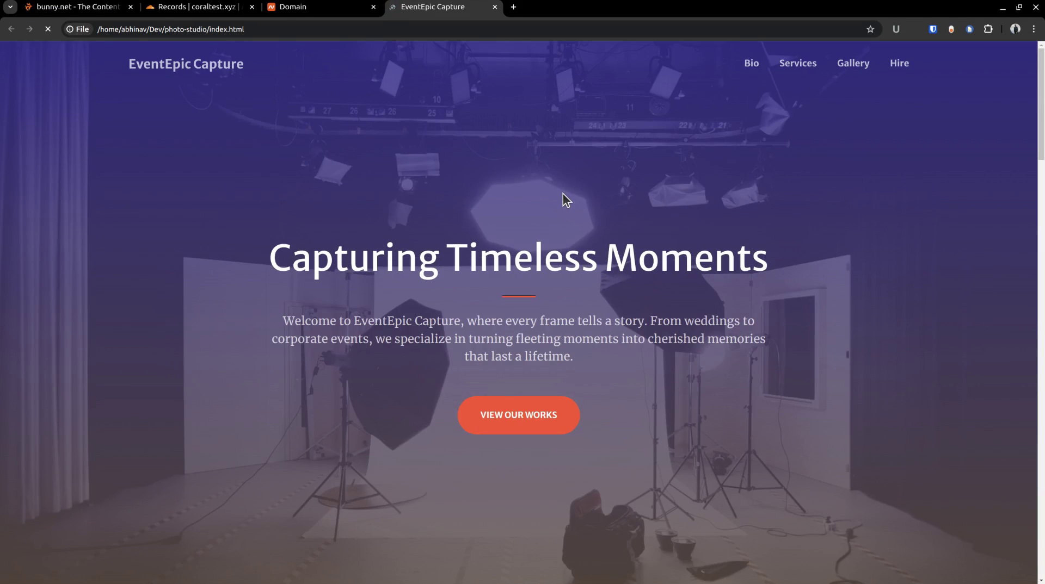
Step: Scroll through the local EventEpic Capture homepage, then go back to the bunny.net tab
scroll(517, 172, "down", 15)
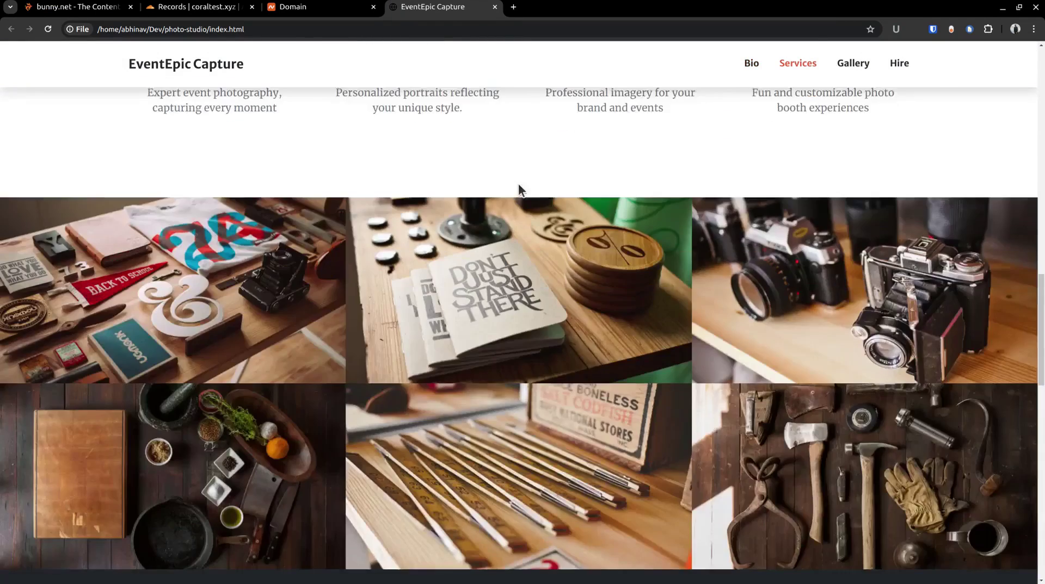
scroll(518, 184, "down", 10)
scroll(518, 184, "up", 5)
scroll(521, 186, "up", 20)
left_click(101, 9)
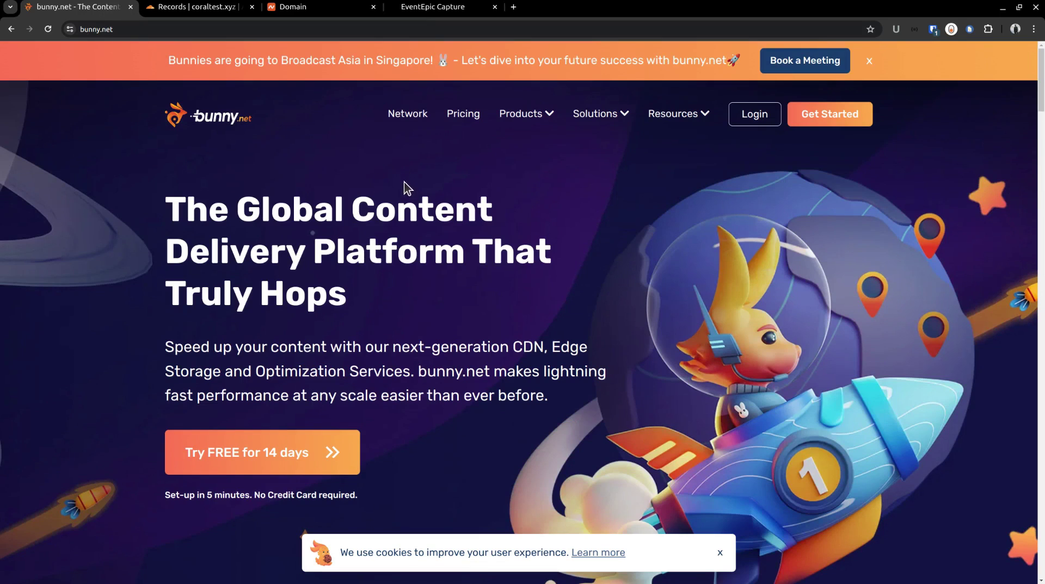
Step: Log in to bunny.net with the account credentials to reach the overview dashboard
scroll(400, 191, "down", 12)
scroll(401, 191, "up", 12)
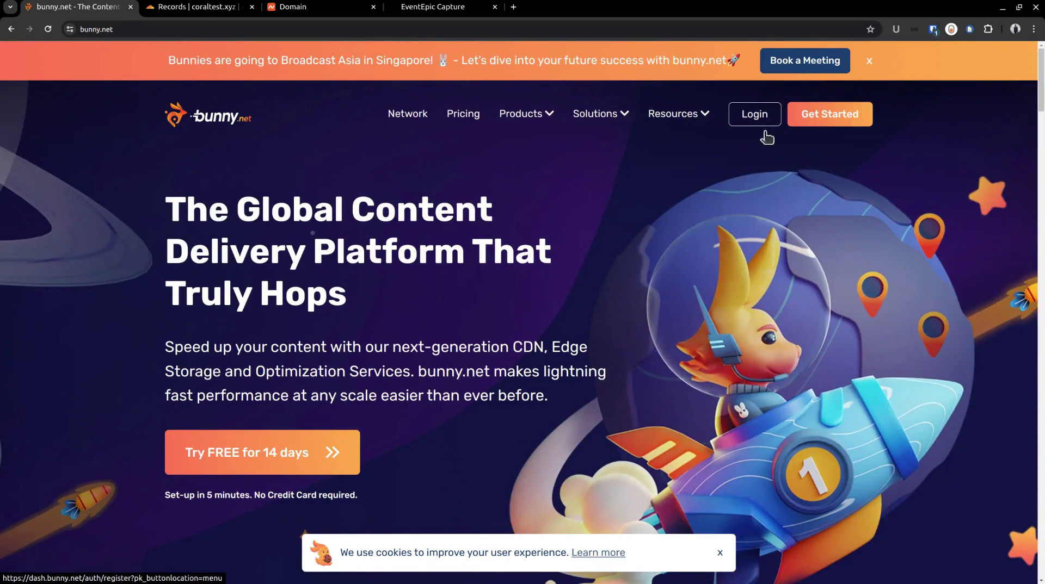
left_click(756, 124)
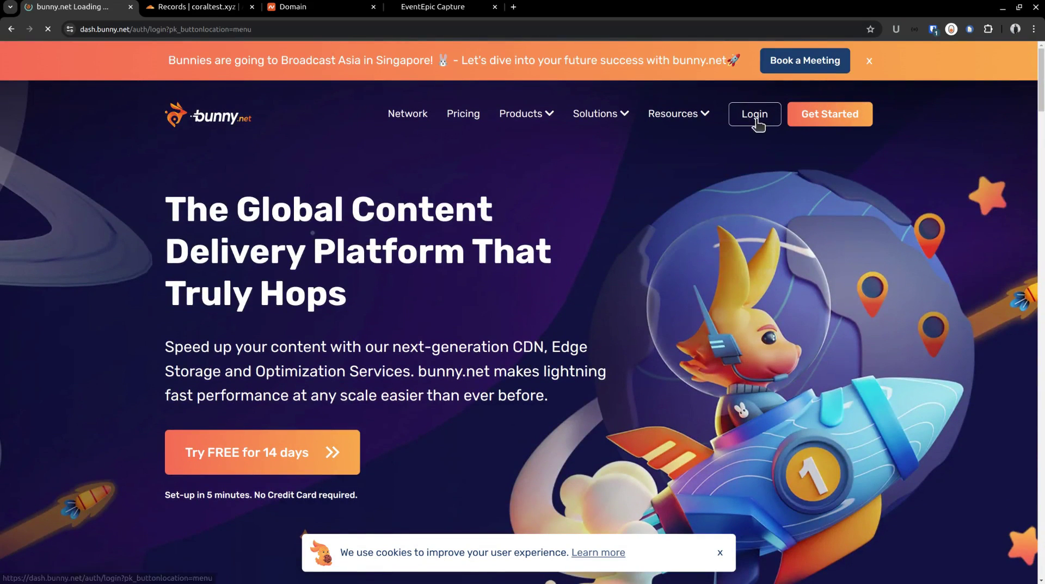
left_click(271, 409)
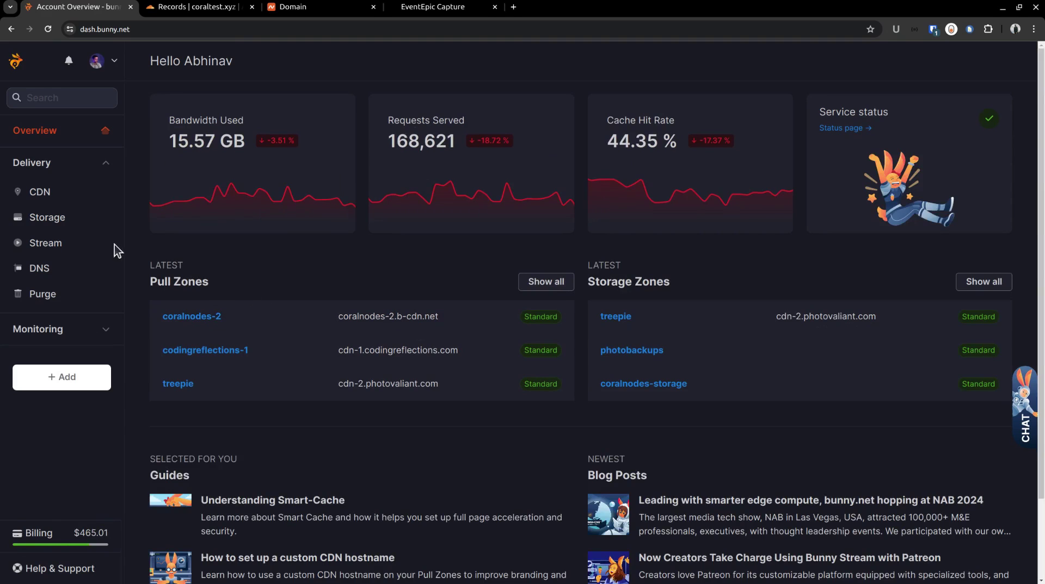
Step: Start a new storage zone named coraltestsite with Europe (Falkenstein) as main region
left_click(62, 222)
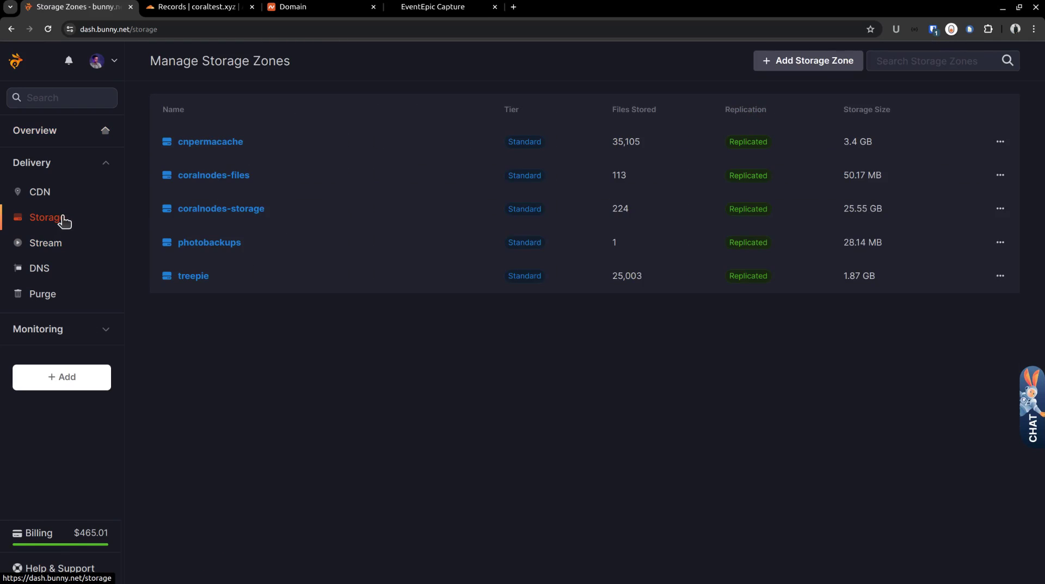
left_click(801, 60)
left_click(590, 145)
type("coralte")
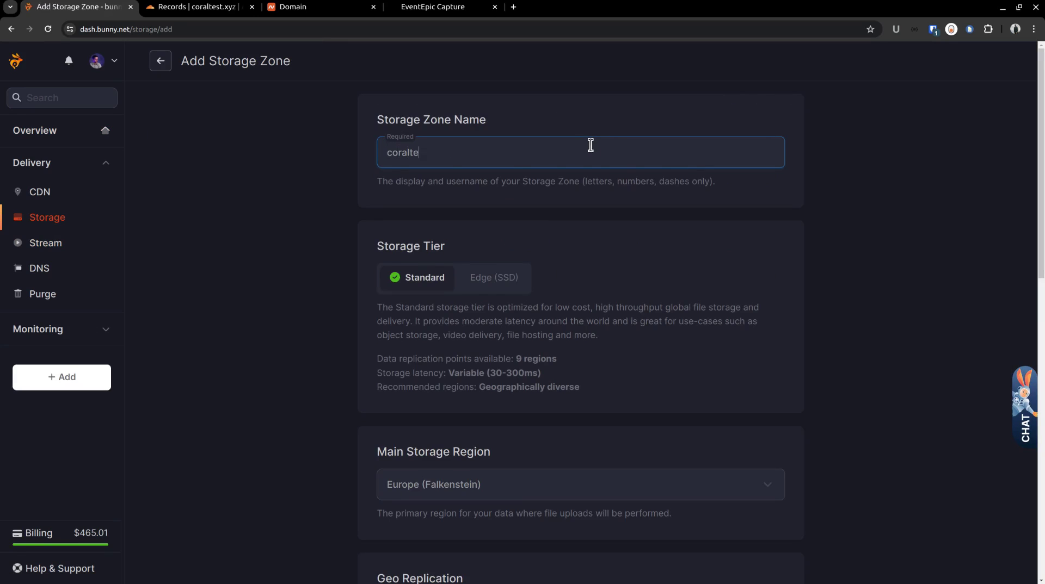
type("stsite")
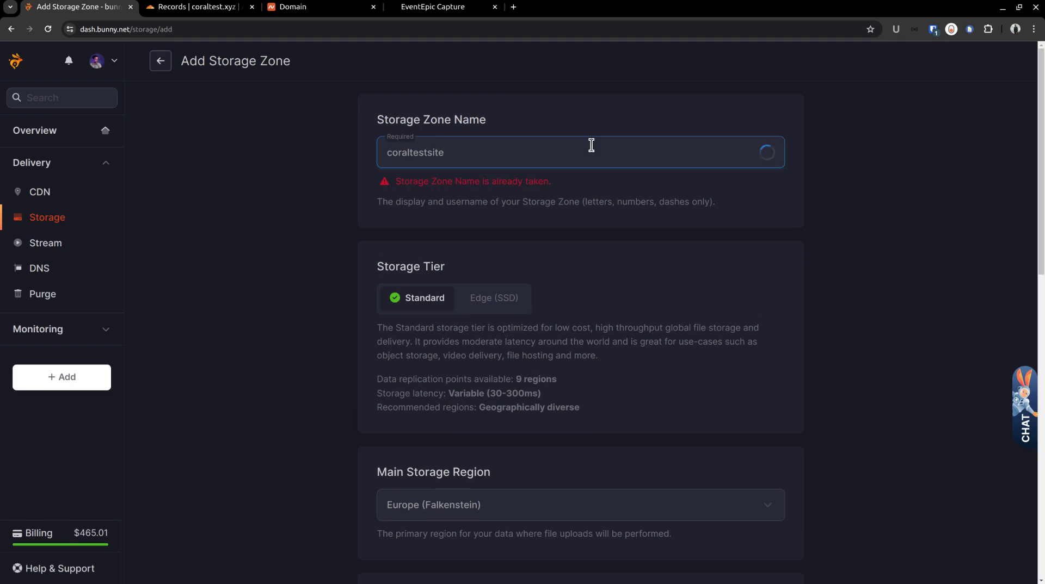
scroll(621, 183, "down", 3)
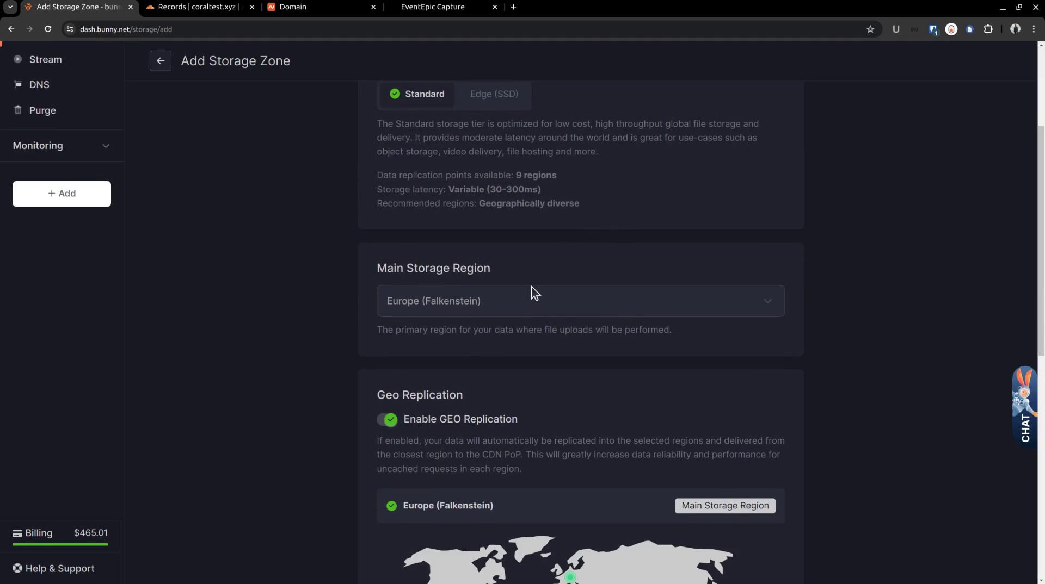
left_click(520, 299)
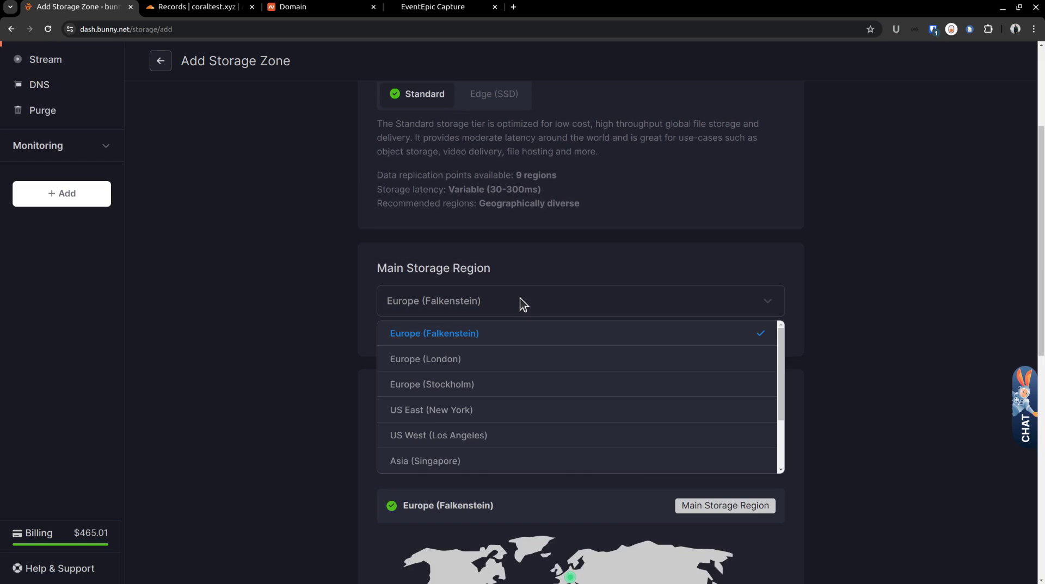
left_click(520, 298)
Step: Enable geo replication to Asia (Singapore) and create the storage zone
scroll(521, 298, "down", 3)
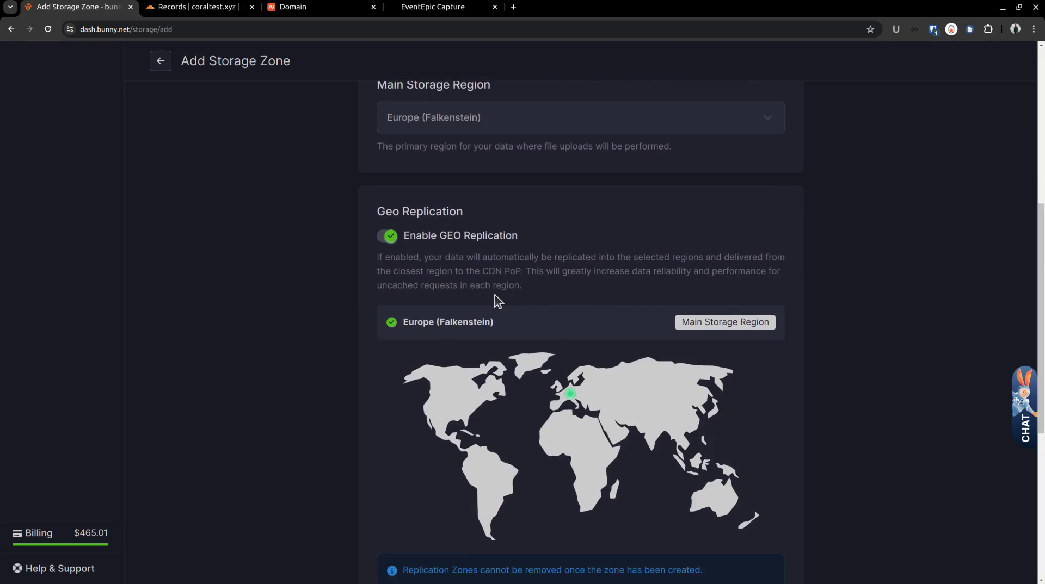
left_click(390, 238)
left_click(390, 238)
scroll(392, 240, "down", 3)
scroll(392, 238, "down", 1)
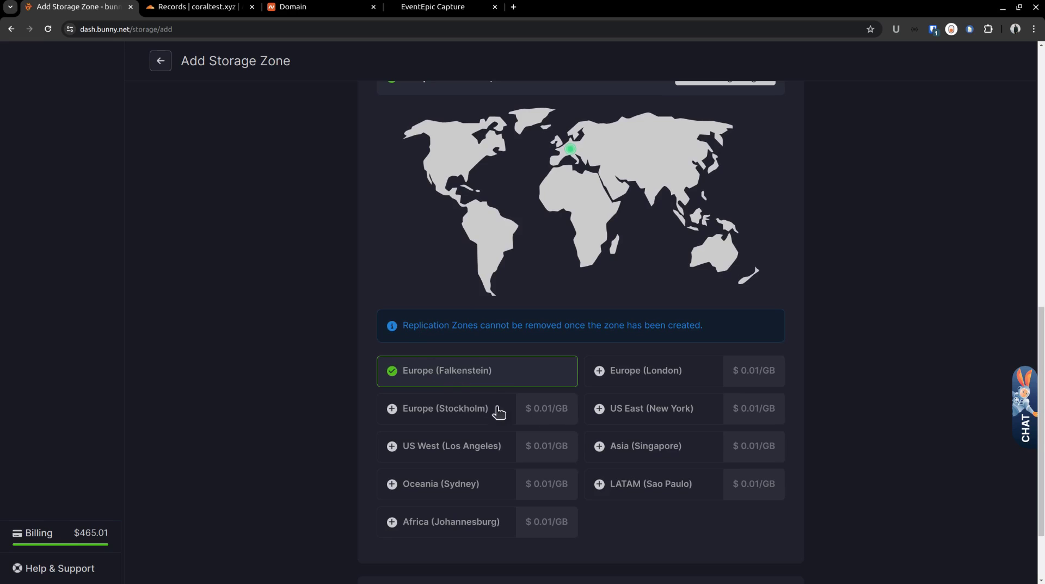
left_click(621, 445)
scroll(553, 407, "down", 2)
left_click(717, 505)
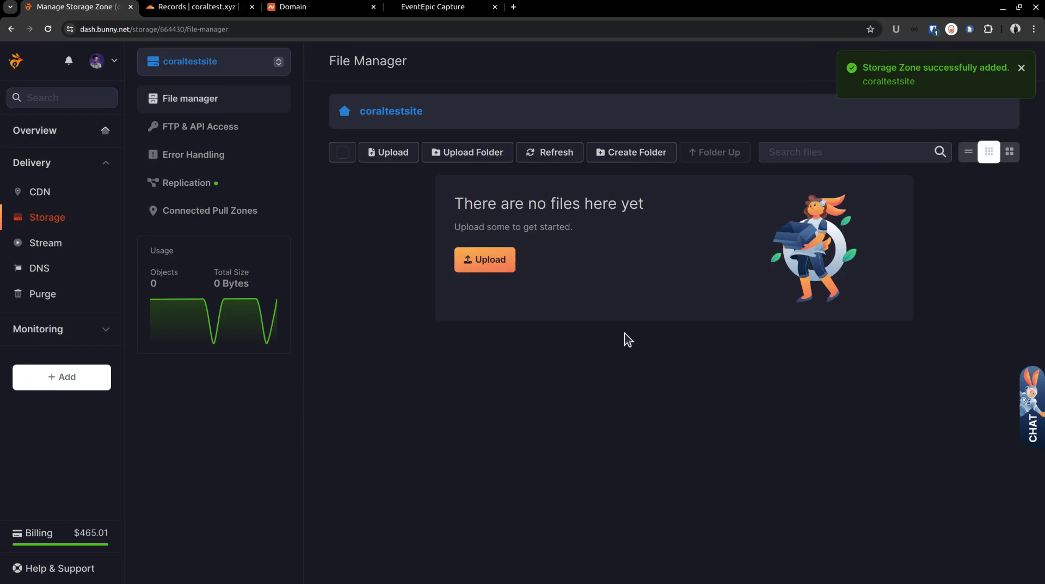
Step: Upload index.html and the assets folder (15 files) to the coraltestsite storage zone
left_click(489, 267)
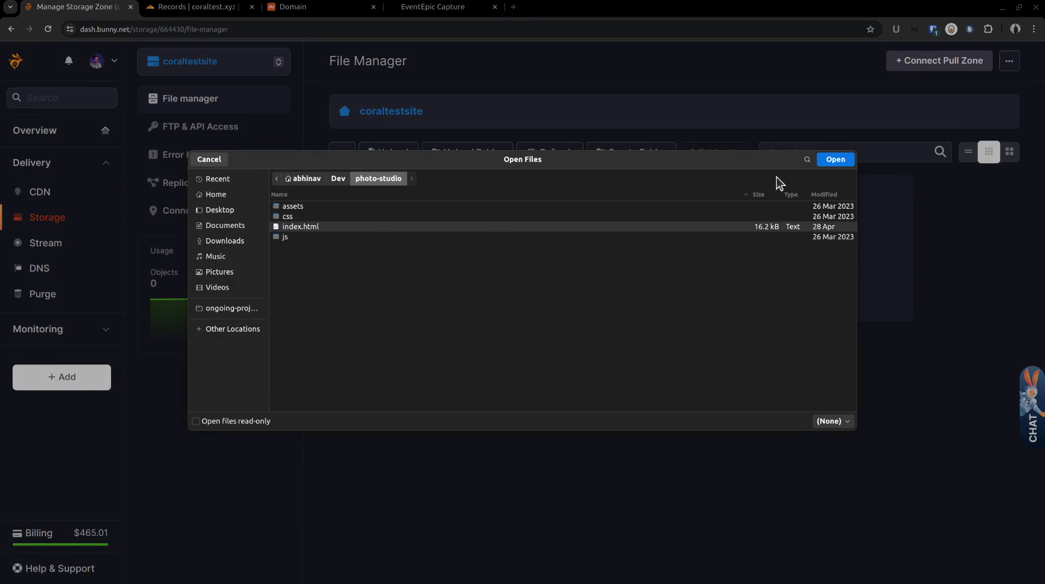
left_click(831, 161)
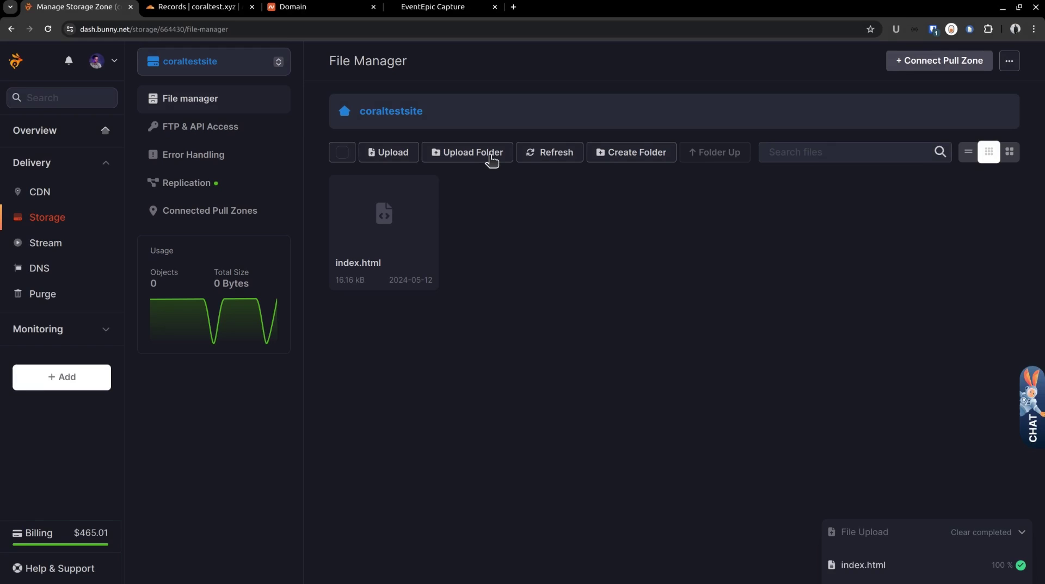
left_click(491, 159)
left_click(302, 209)
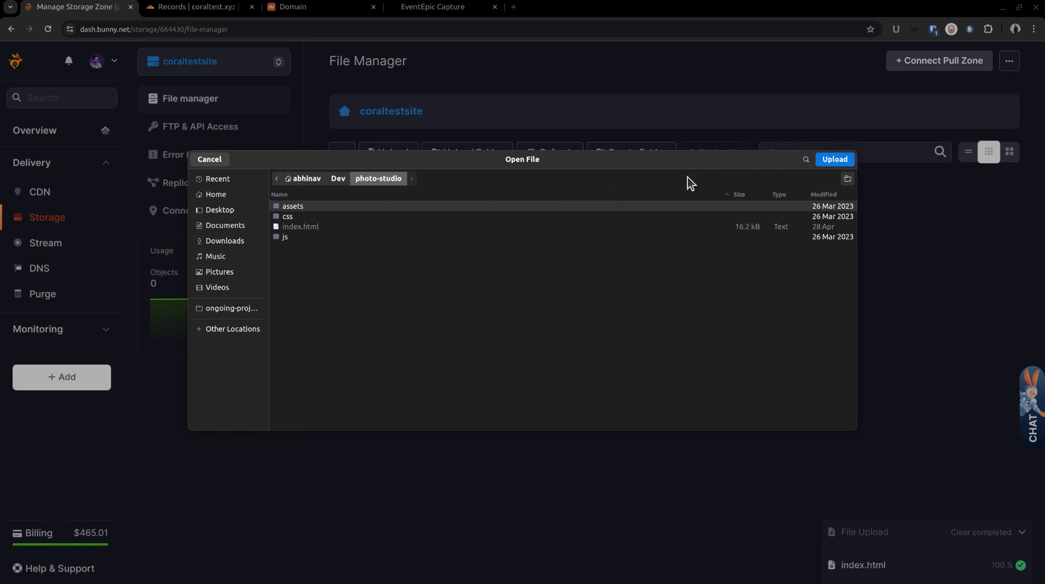
left_click(833, 159)
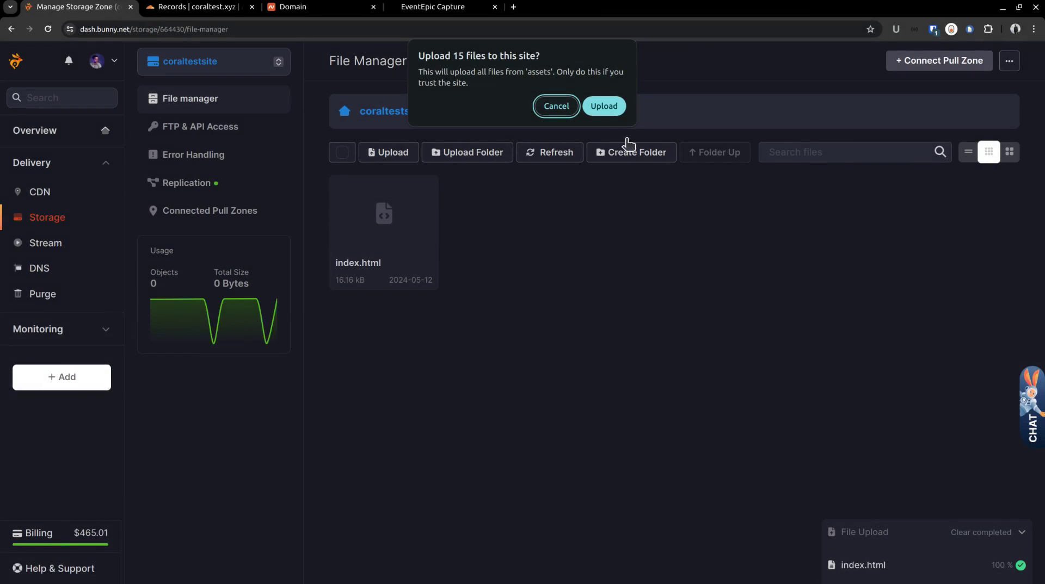
left_click(605, 106)
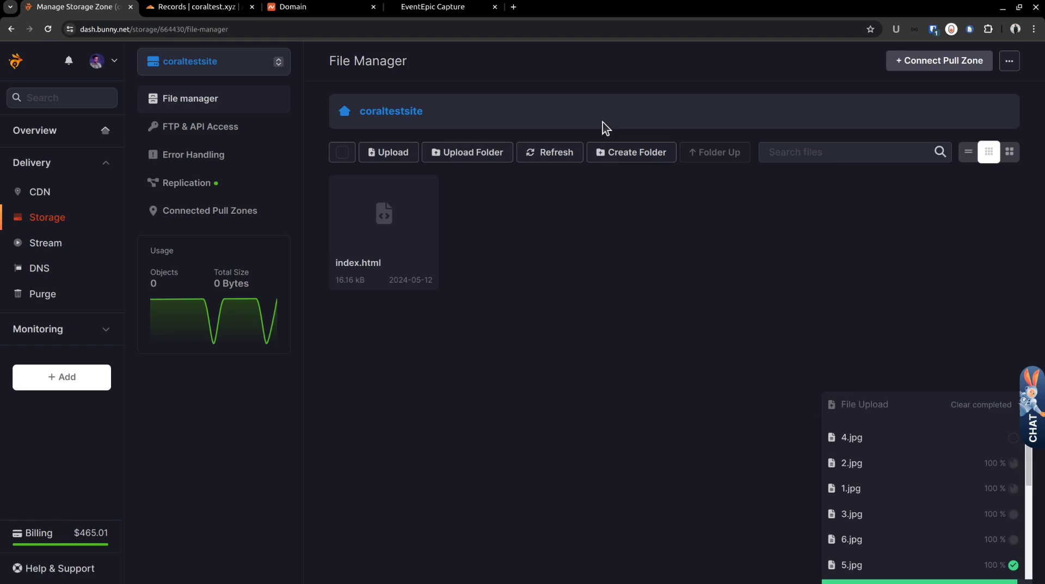
Step: Upload the css and js folders, then view the zone's Connected Pull Zones
left_click(932, 403)
left_click(467, 152)
left_click(310, 226)
left_click(832, 159)
left_click(607, 113)
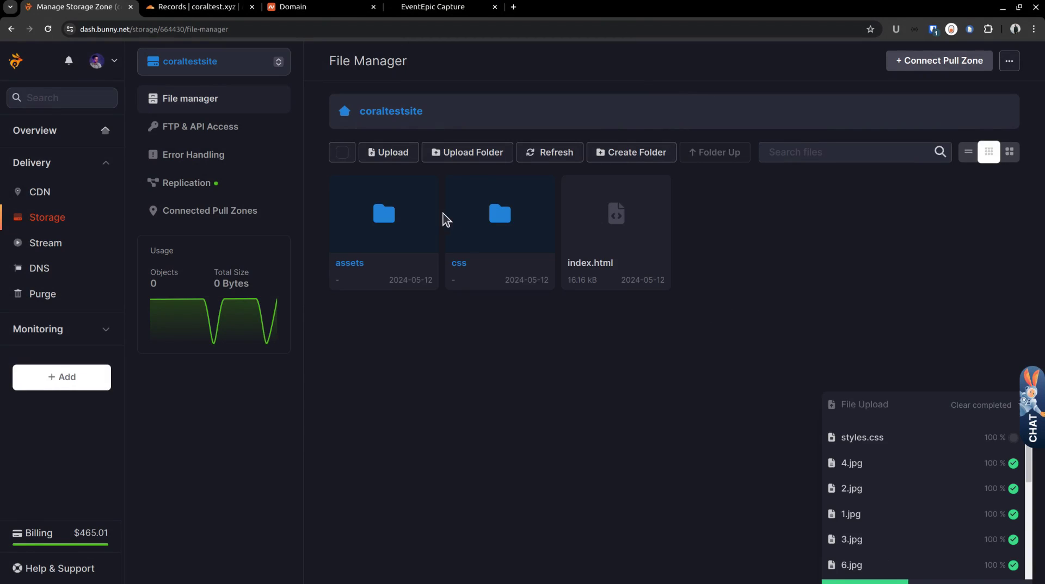
left_click(473, 158)
left_click(310, 236)
left_click(834, 159)
left_click(602, 105)
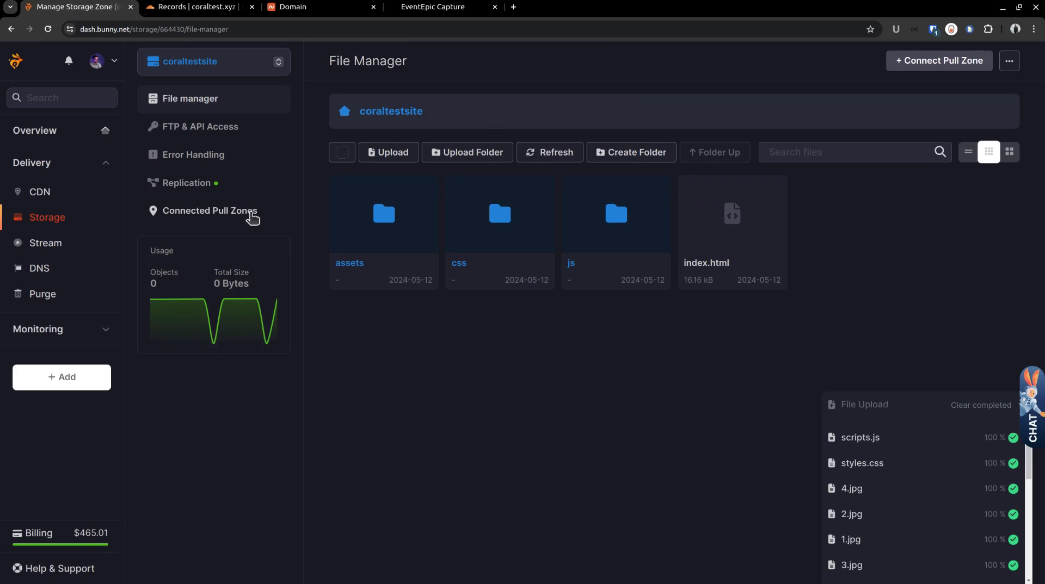
left_click(252, 215)
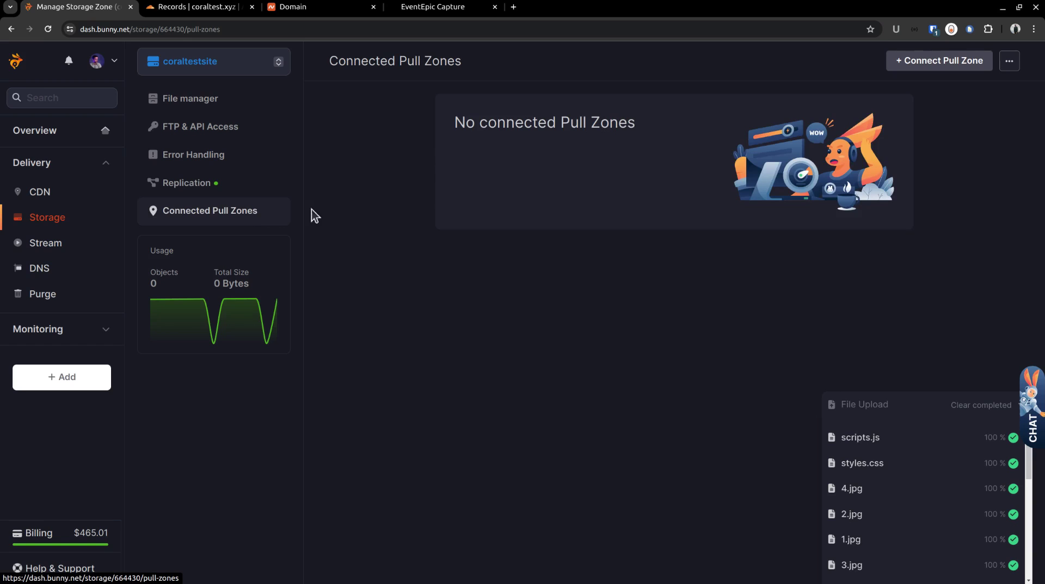
Step: Create a pull zone named coraltestsite for this storage zone on Standard tier, all pricing zones
left_click(915, 67)
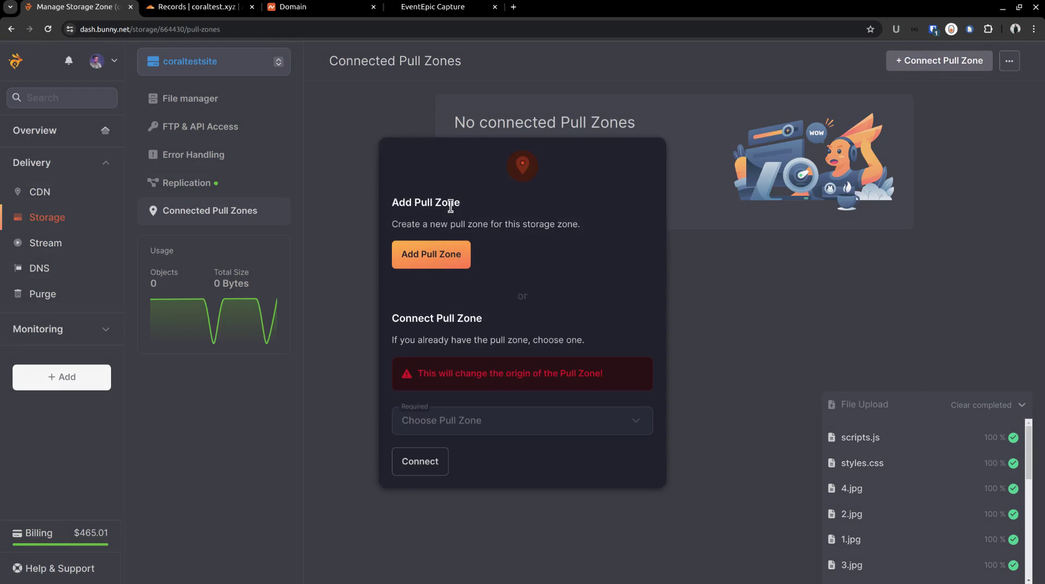
left_click(432, 263)
left_click(445, 160)
type("coraltestsit")
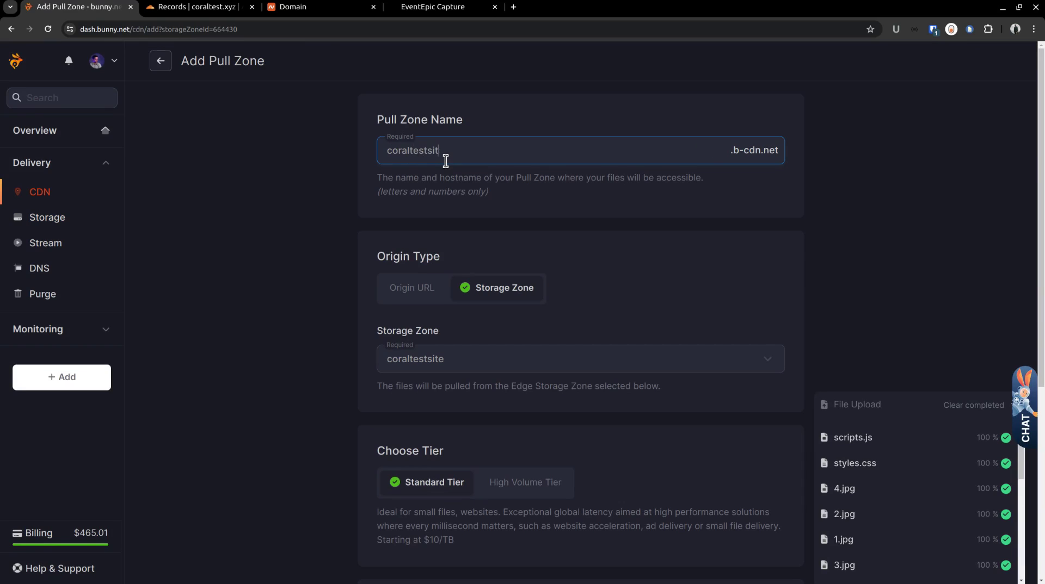
type("e")
scroll(512, 294, "down", 1)
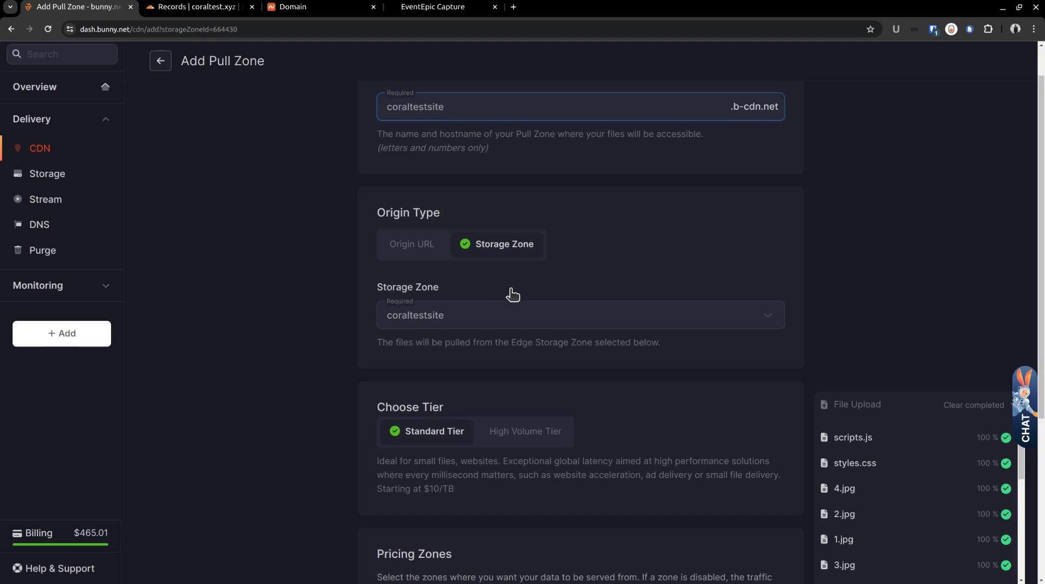
scroll(512, 295, "down", 1)
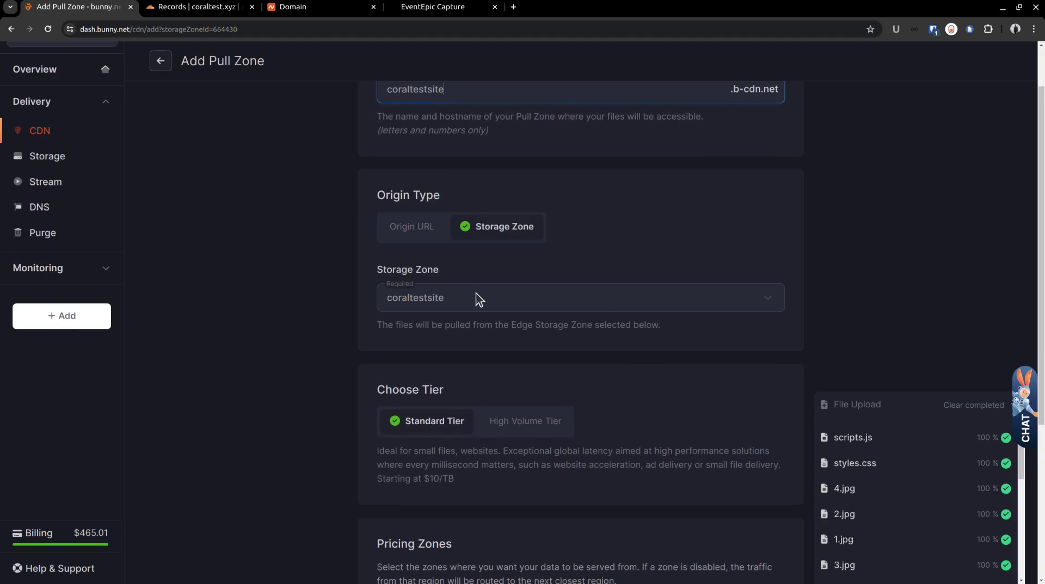
scroll(476, 300, "down", 2)
scroll(460, 308, "down", 2)
scroll(459, 308, "down", 1)
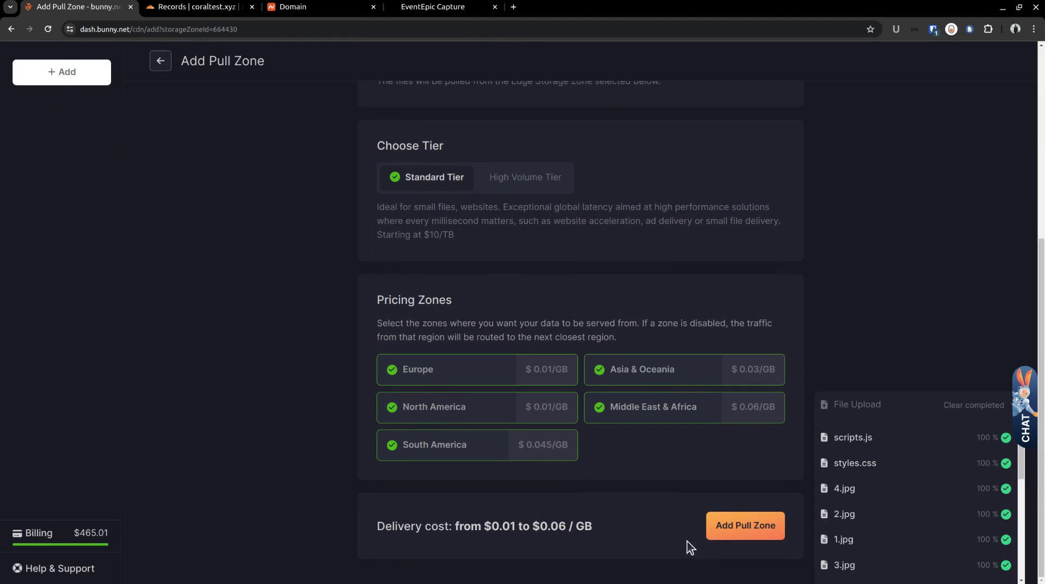
left_click(736, 531)
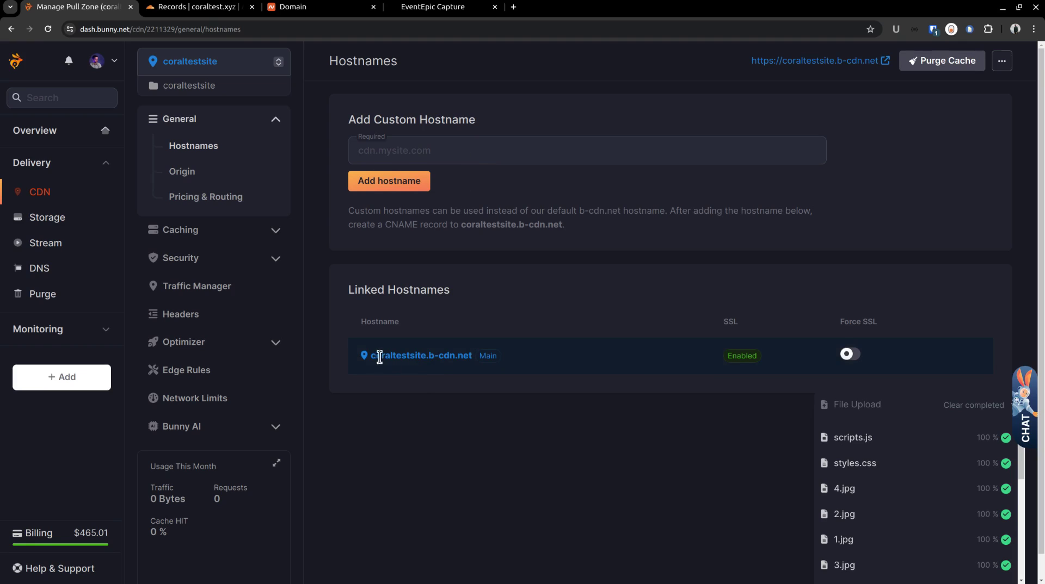
left_click_drag(372, 356, 467, 359)
right_click(463, 357)
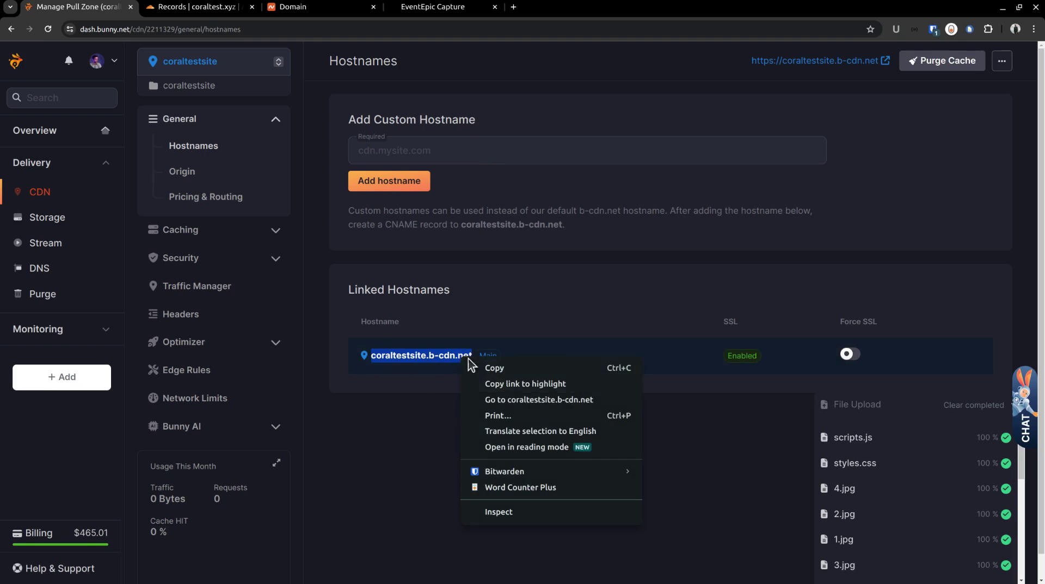
left_click(501, 396)
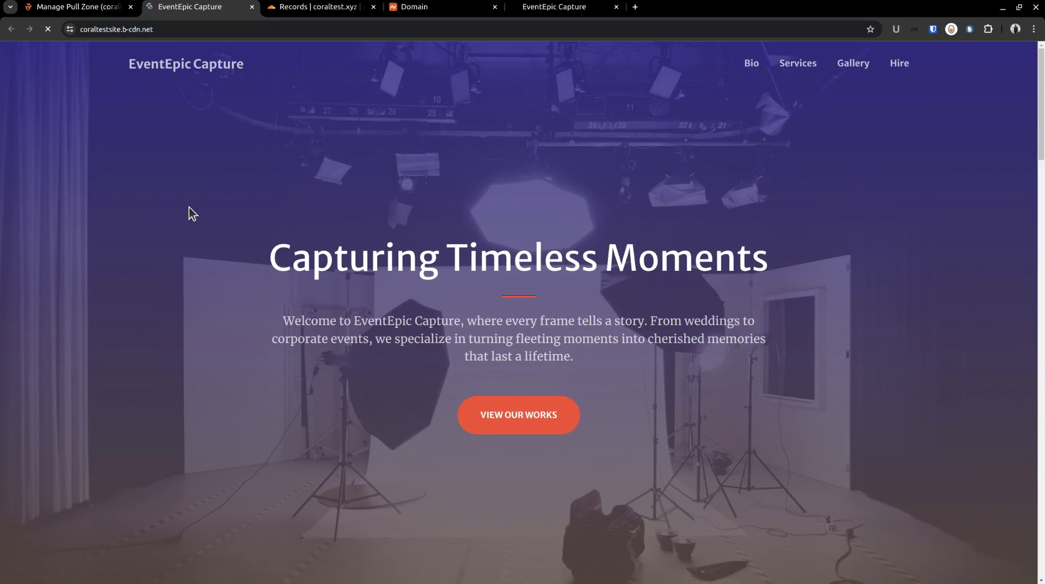
scroll(194, 211, "down", 5)
scroll(203, 227, "up", 5)
left_click(153, 28)
scroll(148, 211, "down", 15)
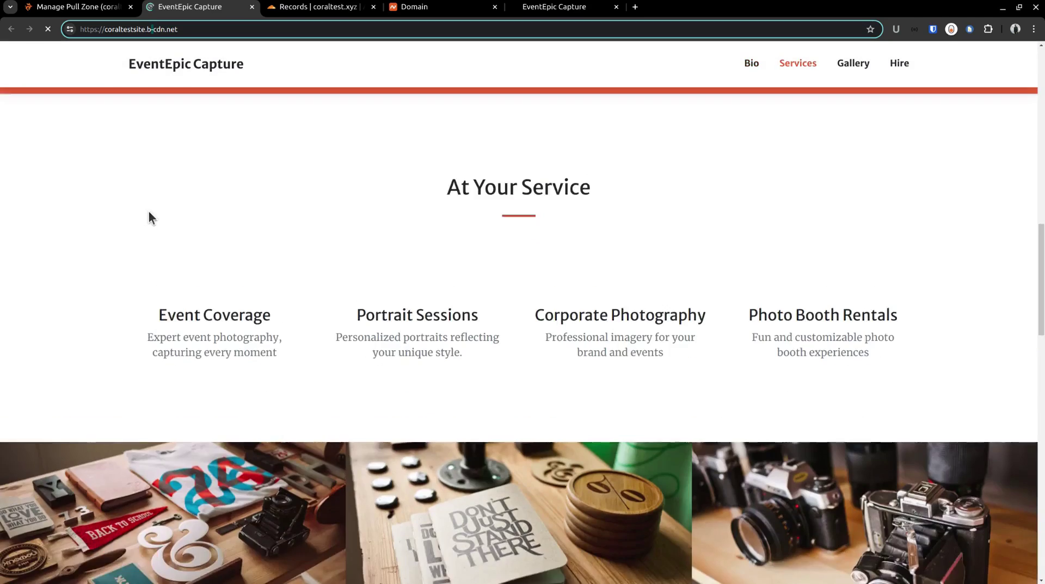
scroll(148, 211, "up", 15)
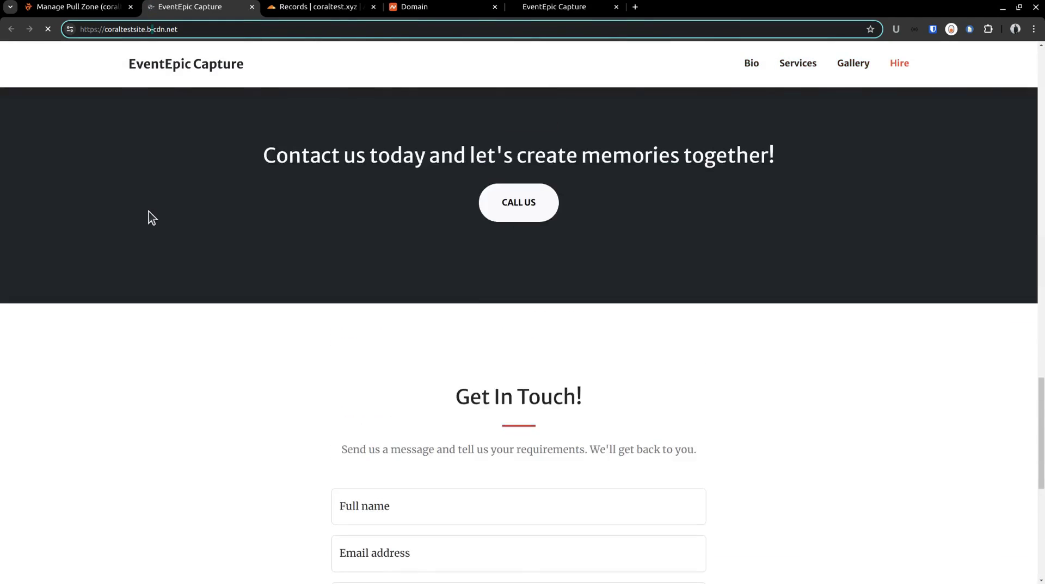
scroll(148, 210, "up", 5)
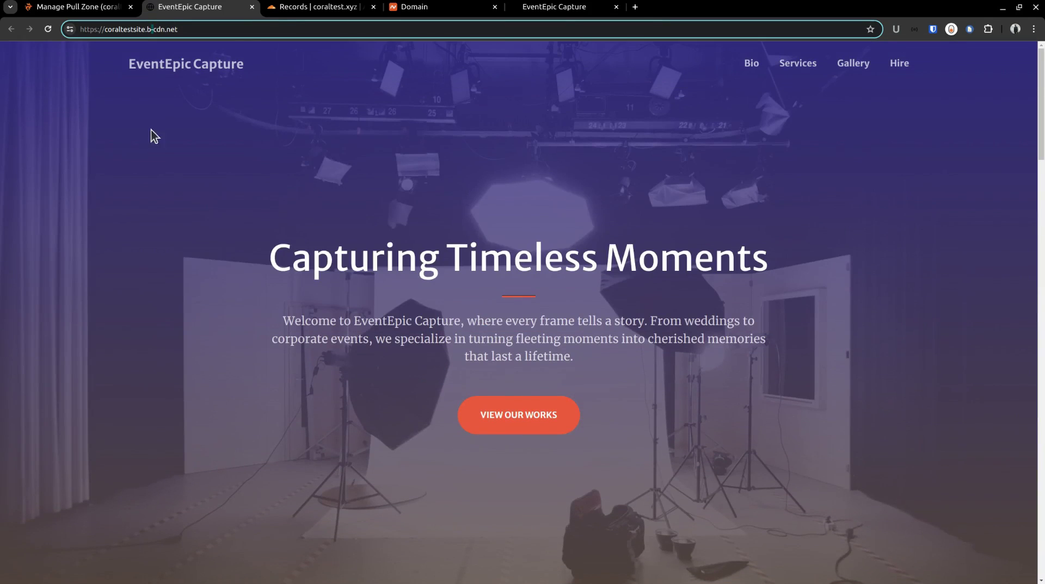
left_click(252, 7)
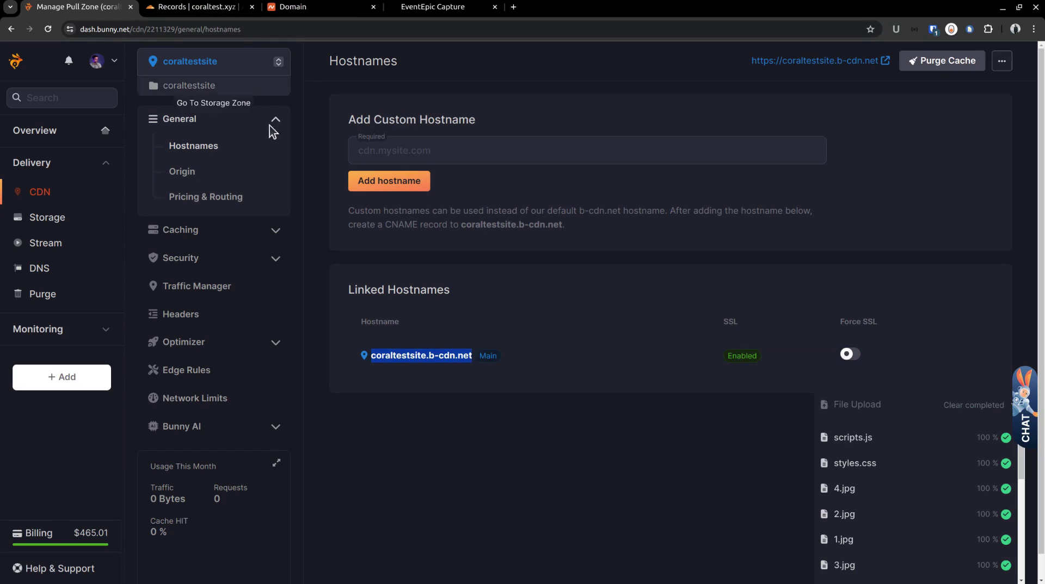
left_click(416, 151)
Step: Review coraltest.xyz's Custom DNS nameservers in Namecheap, including duke.ns.cloudflare.com
left_click(336, 8)
left_click_drag(265, 201, 357, 202)
left_click(357, 201)
scroll(357, 203, "down", 3)
left_click_drag(407, 388, 498, 388)
left_click(408, 386)
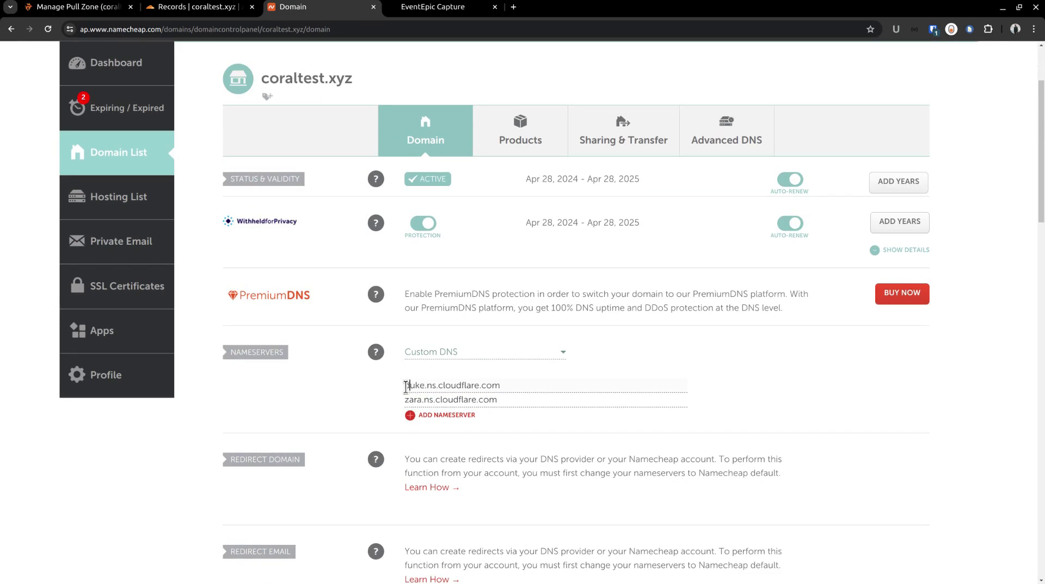
left_click_drag(406, 387, 504, 388)
left_click(480, 385)
Step: Switch to Cloudflare and scroll to coraltest.xyz's empty DNS records table
left_click(195, 8)
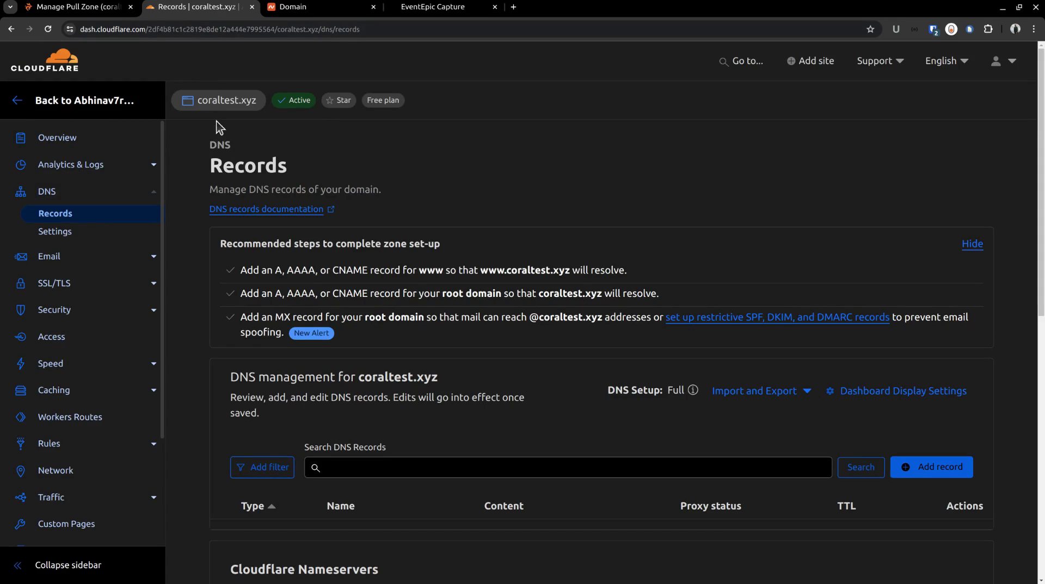
scroll(266, 212, "down", 2)
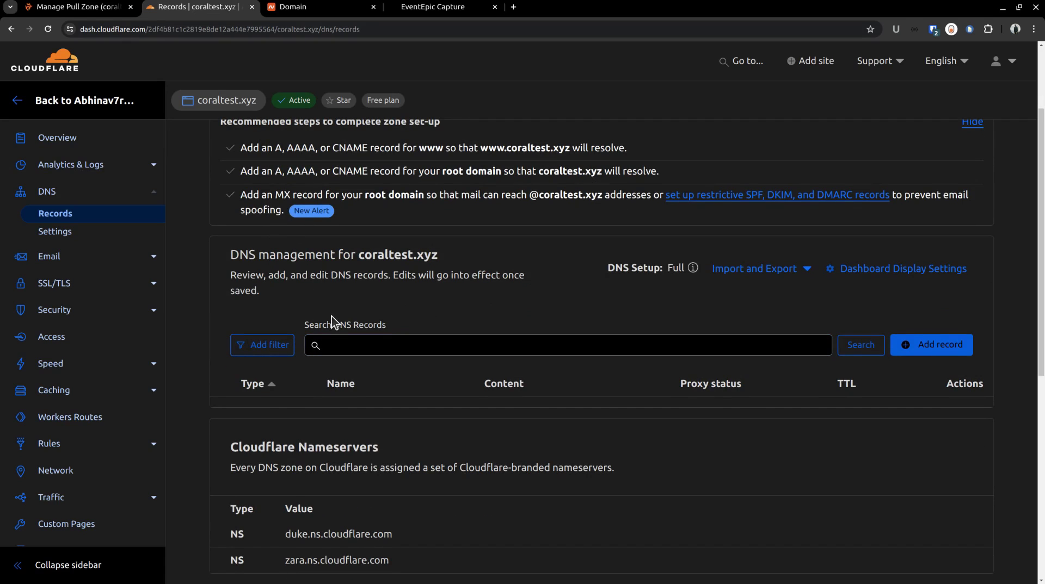
left_click(60, 10)
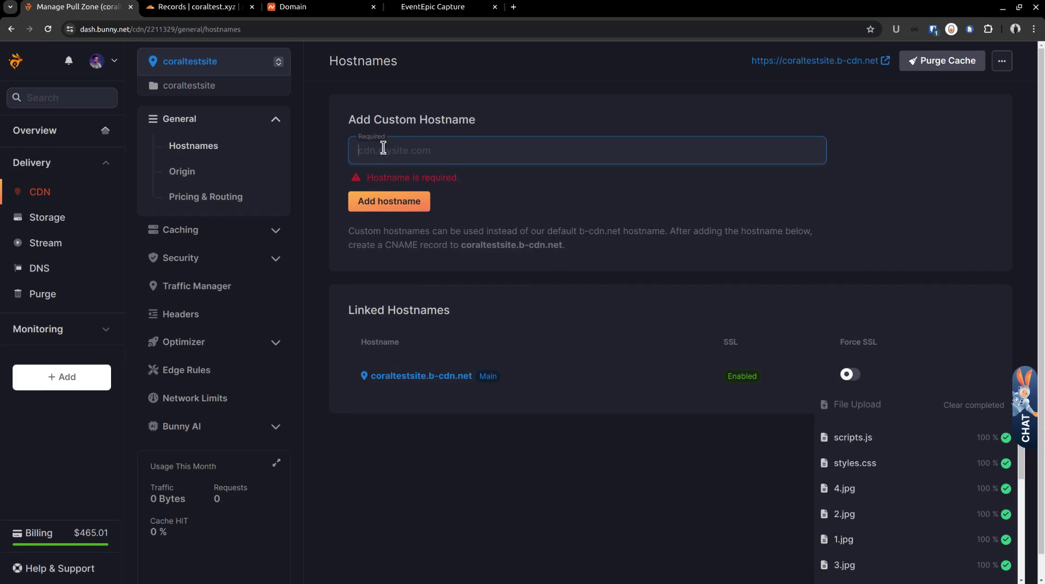
type("www.coraltest.xyz")
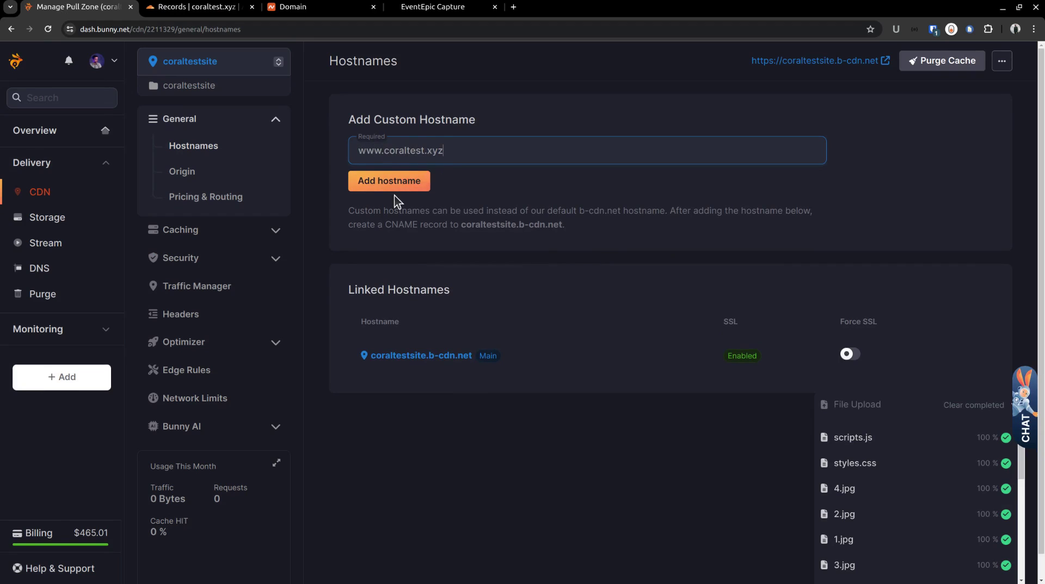
left_click(392, 183)
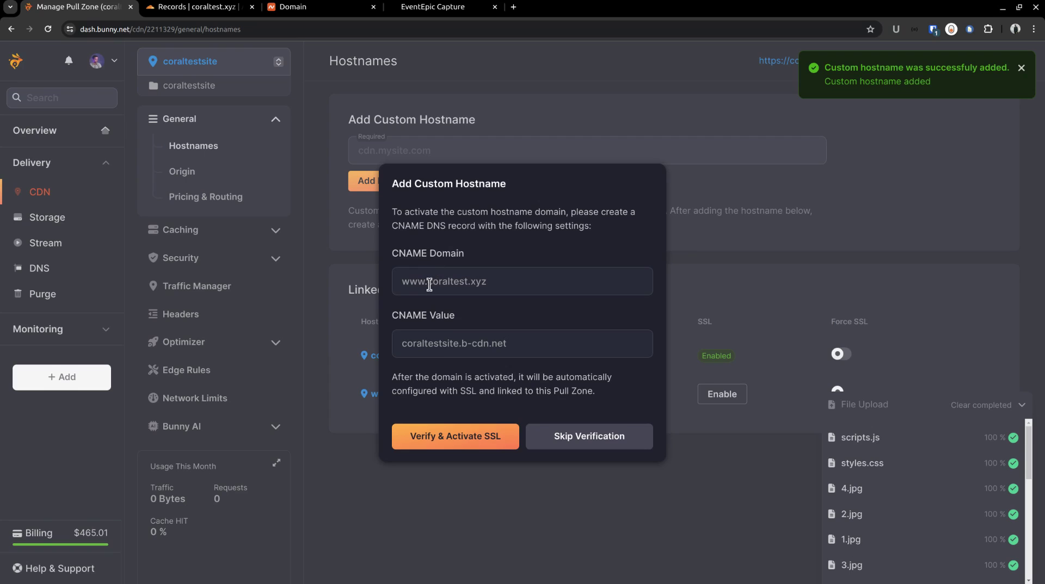
Step: Copy the hostname's CNAME value coraltestsite.b-cdn.net for use in Cloudflare
triple_click(464, 343)
right_click(464, 342)
left_click(479, 354)
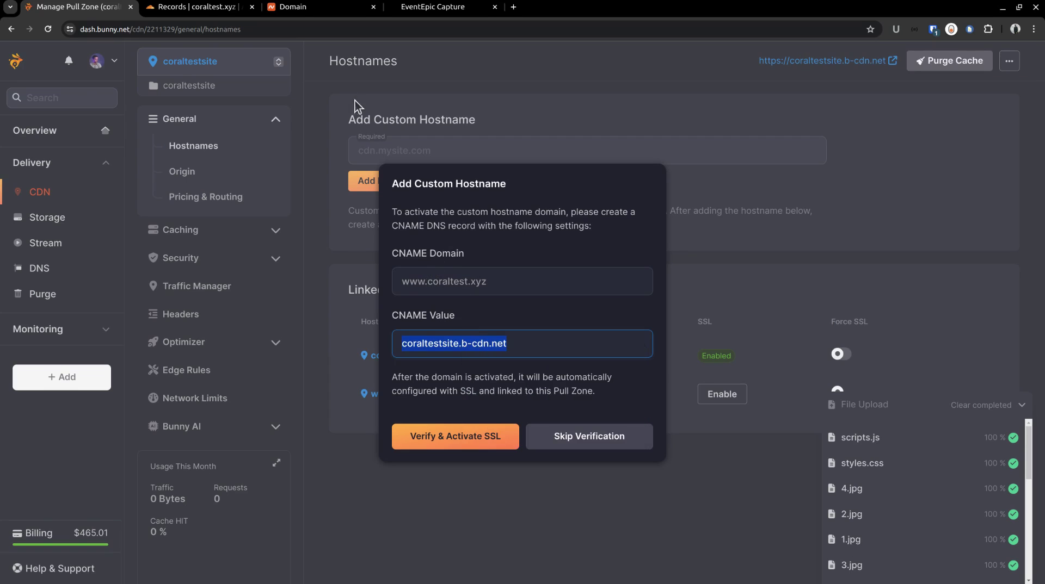
left_click(204, 12)
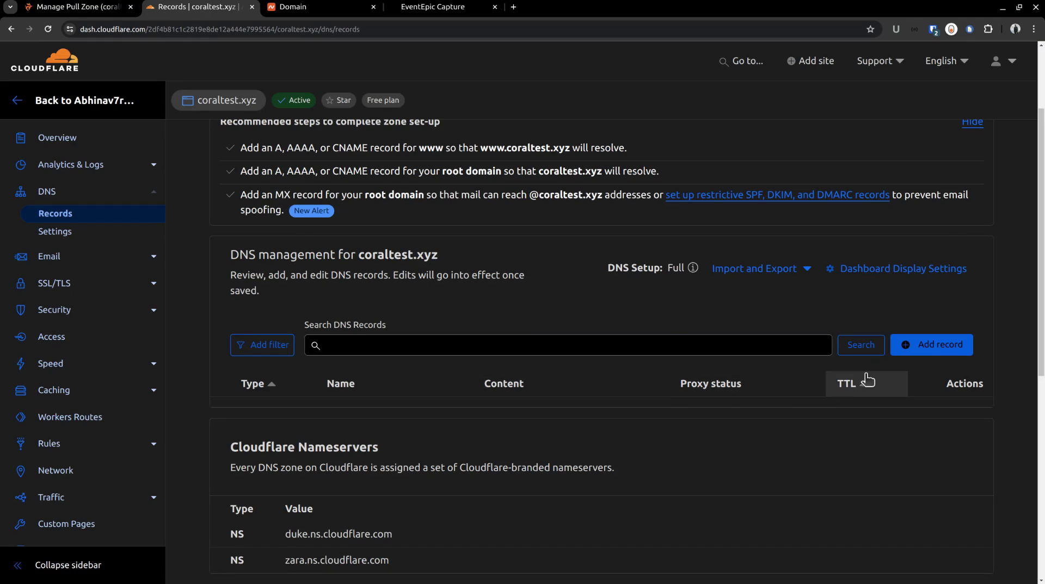
Step: Add a DNS-only CNAME record named www targeting coraltestsite.b-cdn.net and save it
left_click(903, 345)
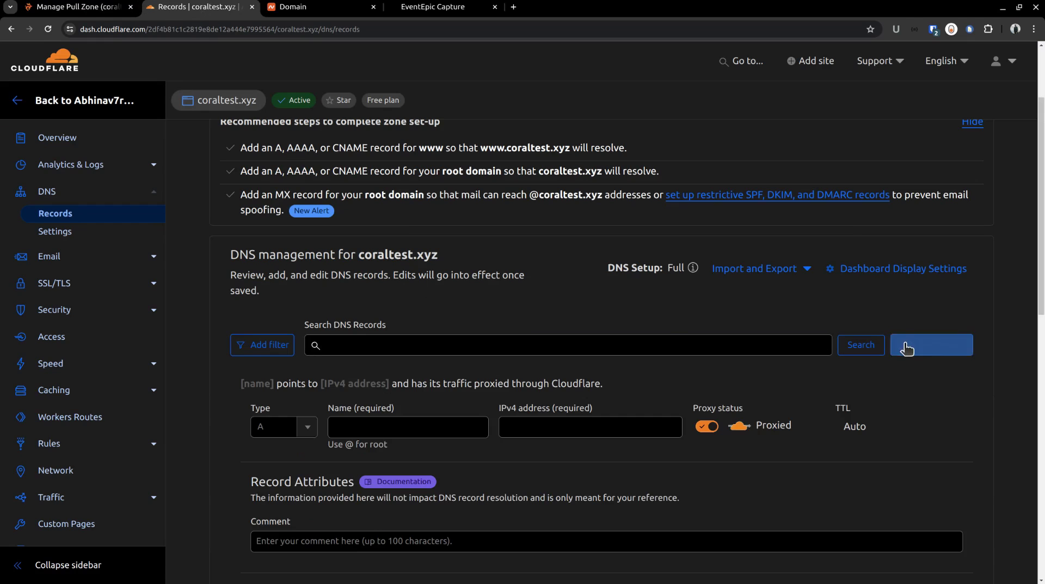
left_click(300, 427)
scroll(300, 457, "down", 2)
left_click(277, 423)
left_click(366, 362)
type("www")
left_click(573, 365)
key("ctrl+v")
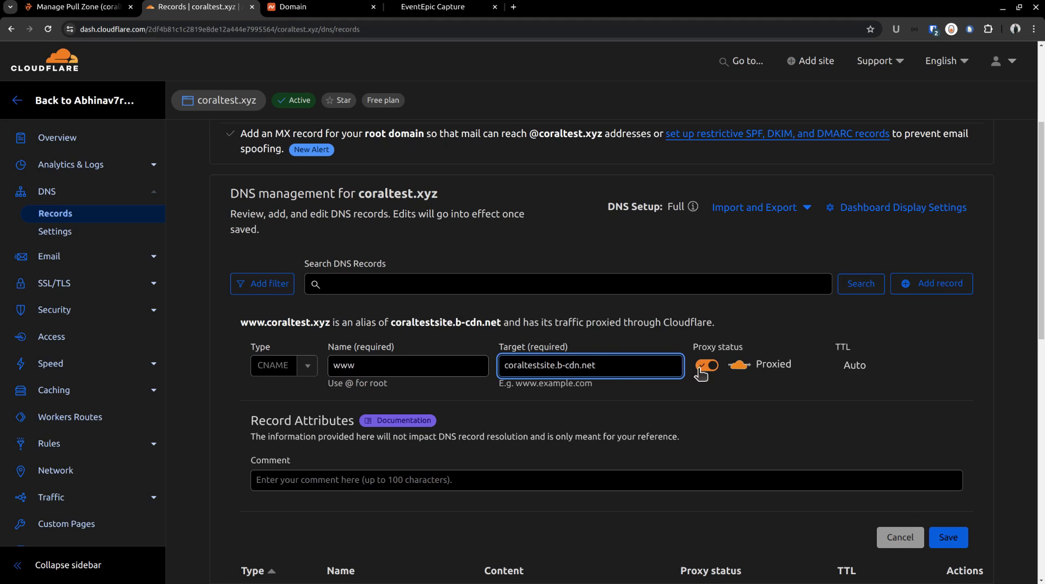
left_click(707, 367)
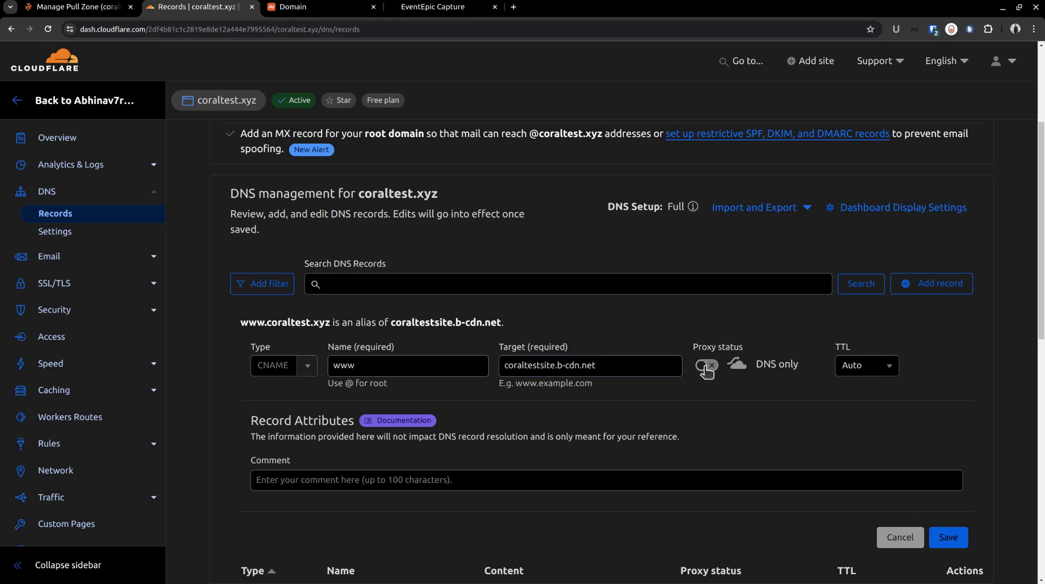
scroll(706, 372, "down", 2)
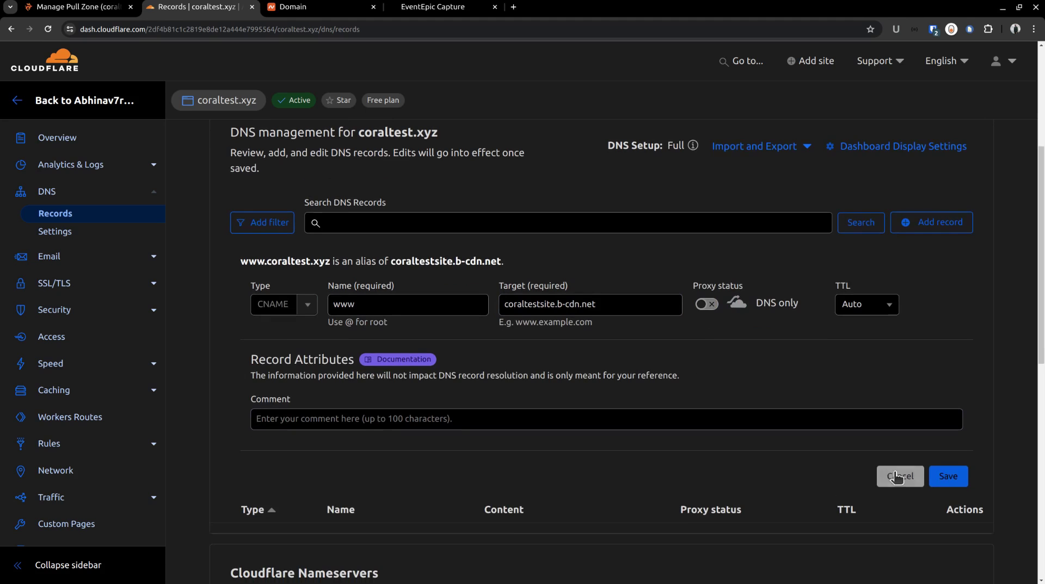
left_click(937, 475)
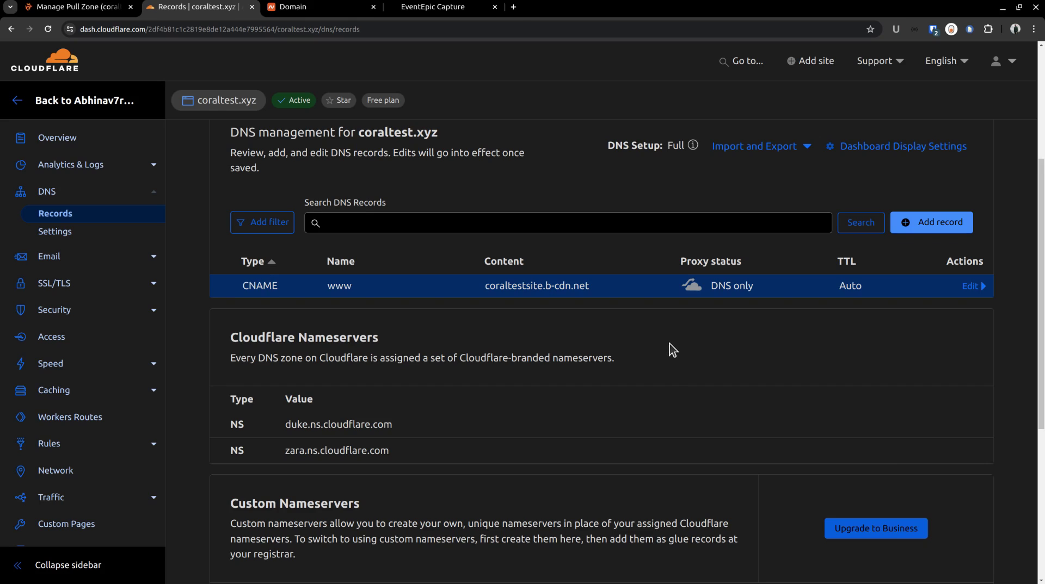
Step: Search for dnschecker in a new tab to check DNS propagation
left_click(513, 8)
type("dnschecker")
key("Return")
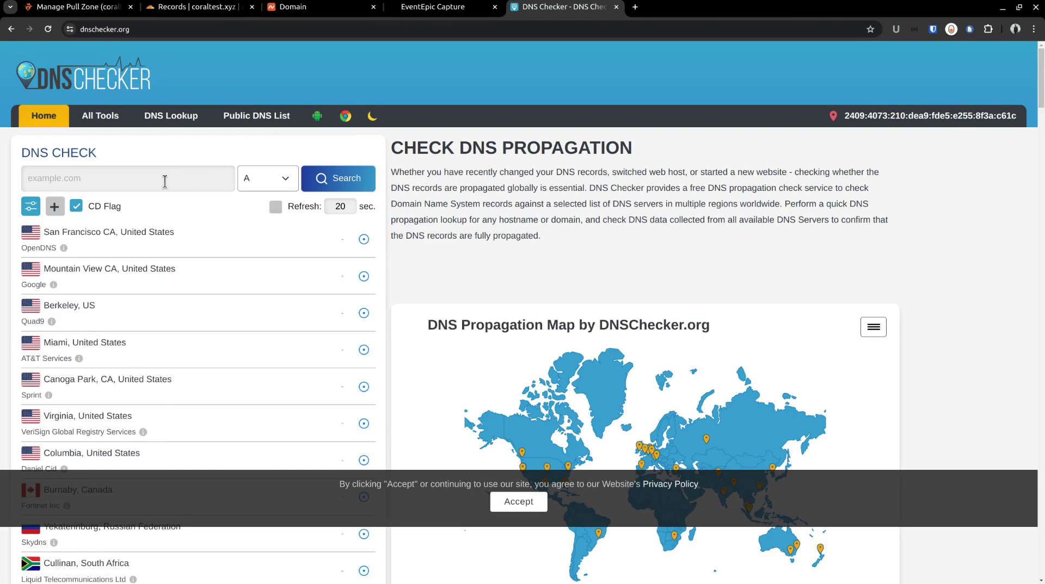
left_click(165, 181)
type("www.coraltest.xyz")
left_click(249, 185)
left_click(260, 219)
left_click(323, 179)
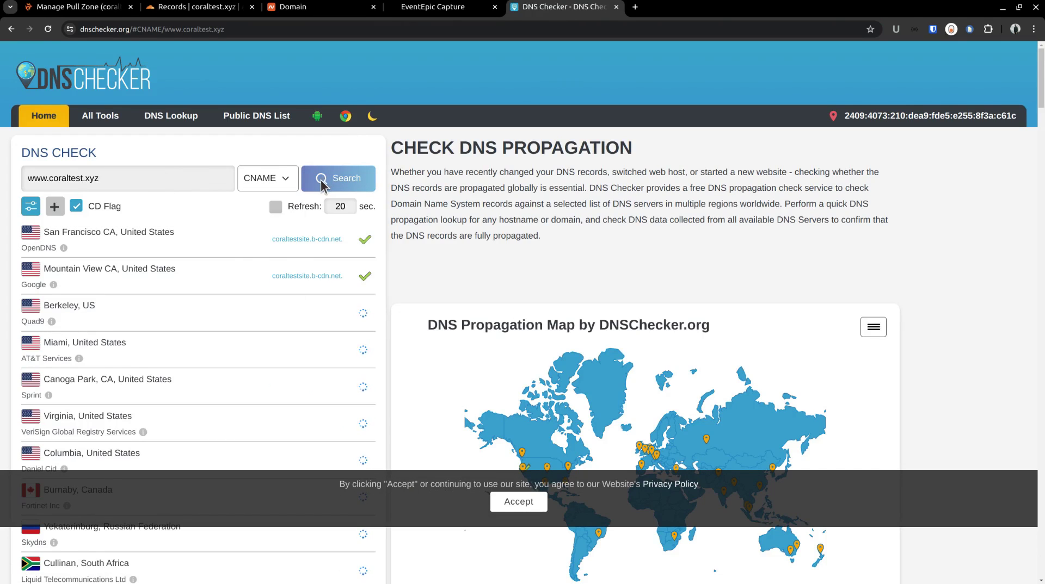
scroll(338, 381, "down", 1)
scroll(337, 381, "down", 7)
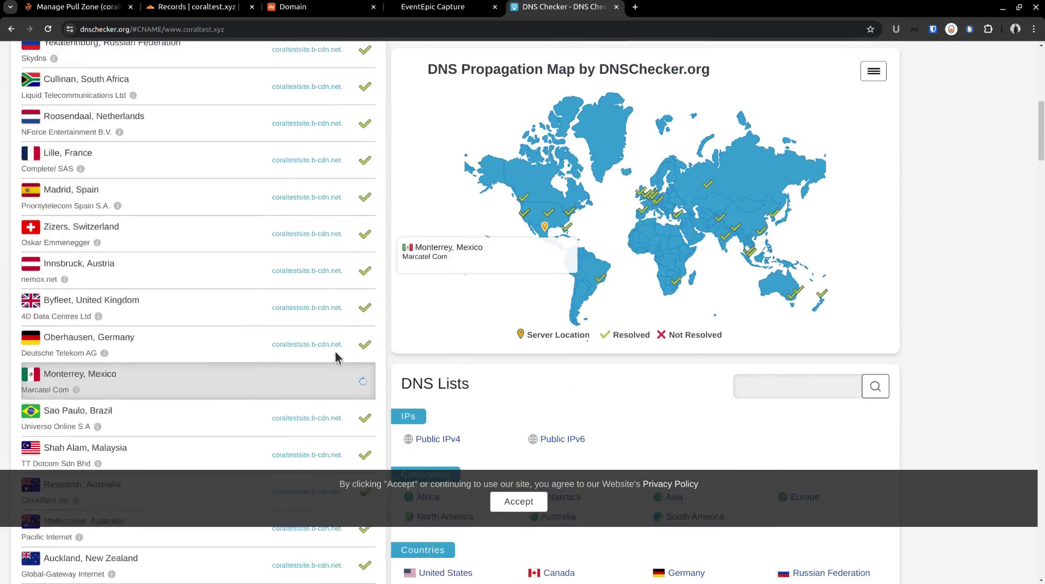
scroll(337, 360, "up", 8)
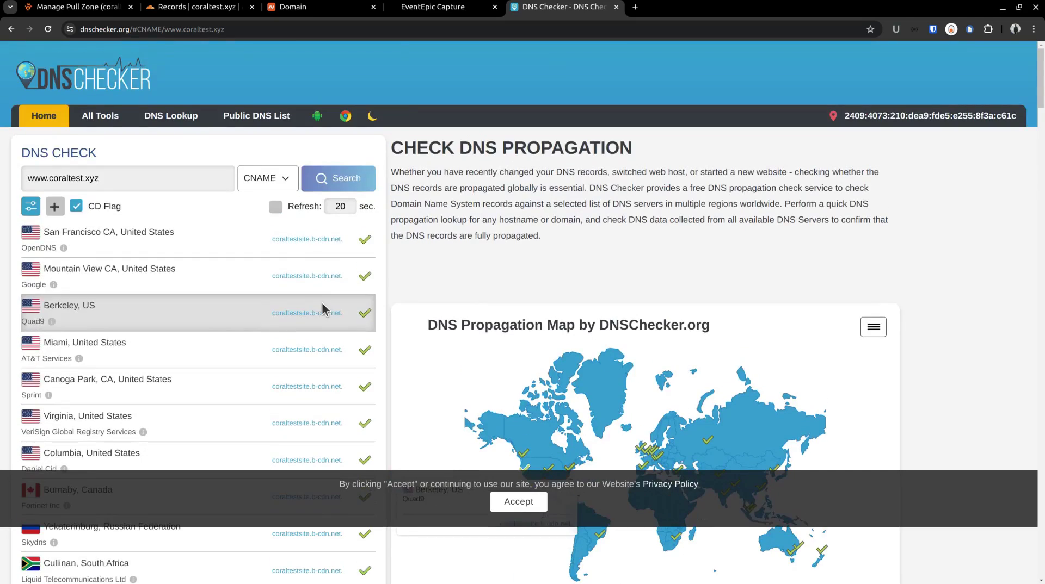
left_click(183, 6)
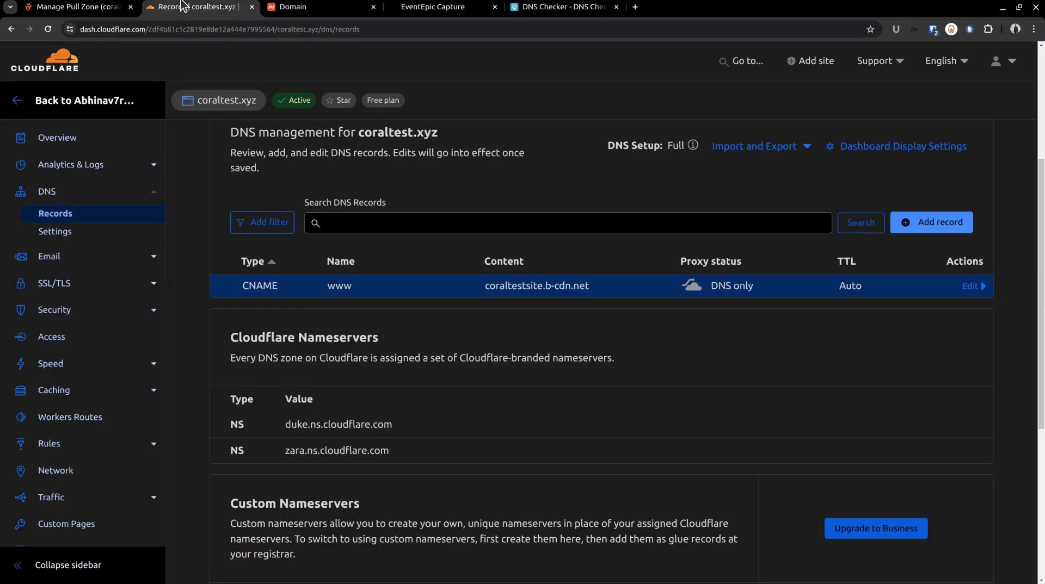
left_click(109, 7)
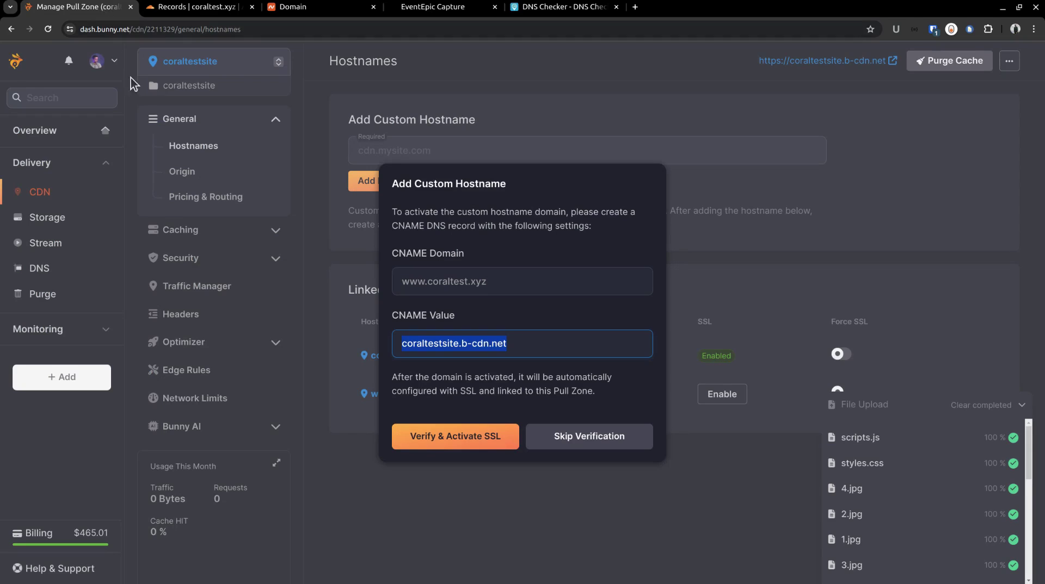
left_click(478, 436)
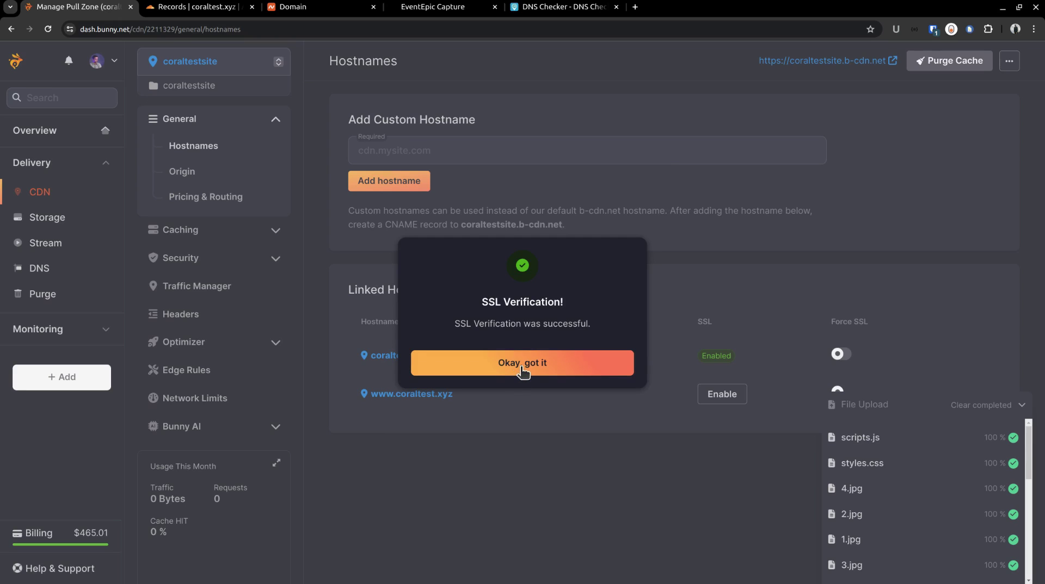
left_click(522, 372)
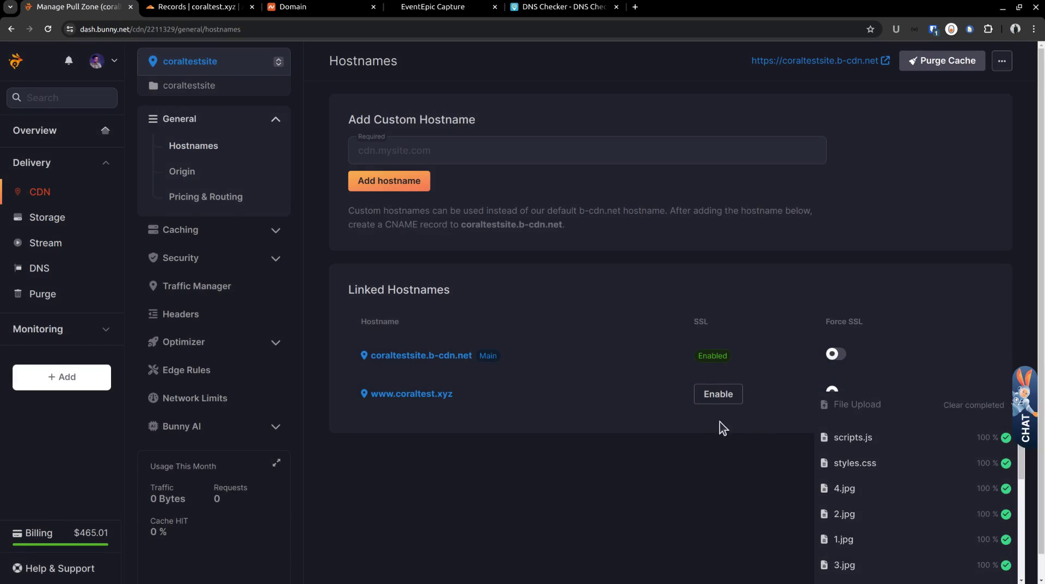
scroll(698, 426, "down", 1)
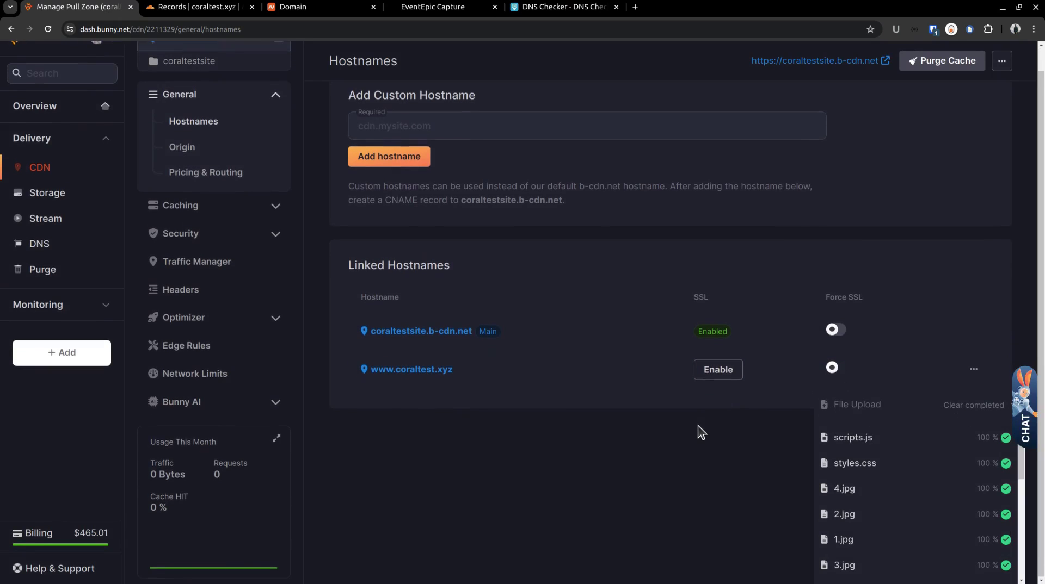
left_click(717, 370)
left_click(496, 377)
left_click(520, 390)
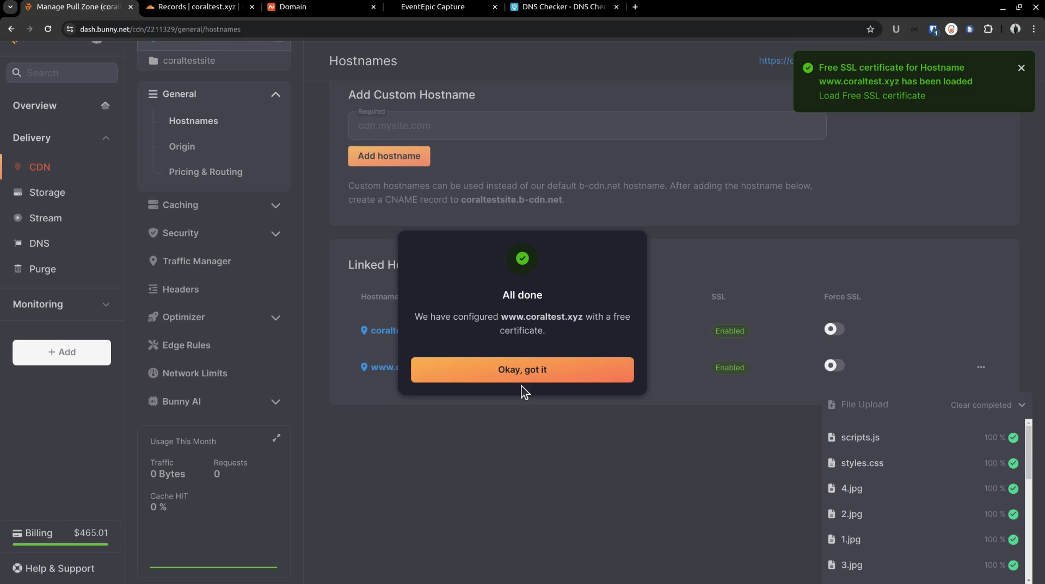
left_click(530, 374)
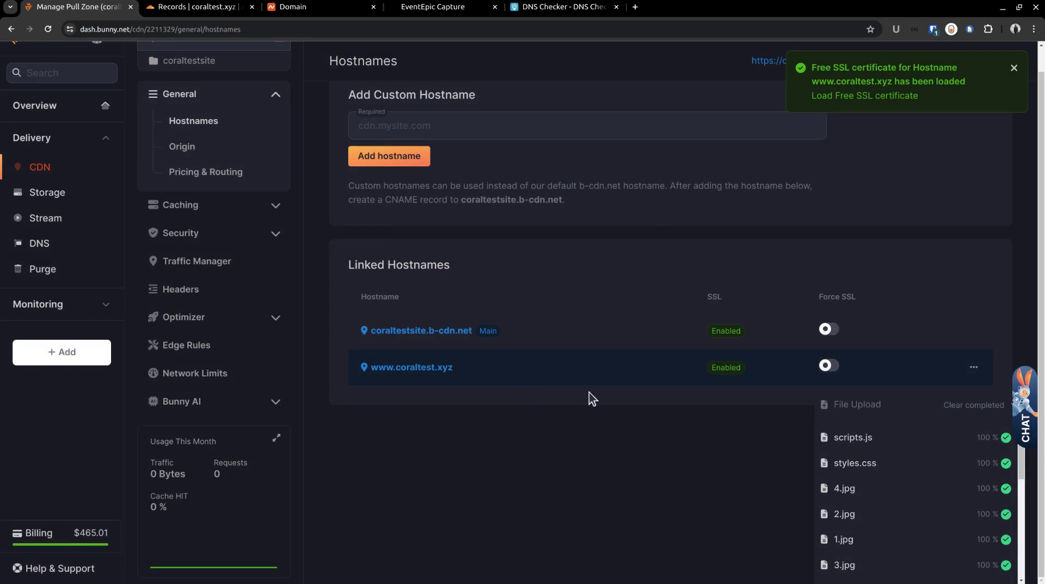
left_click(999, 412)
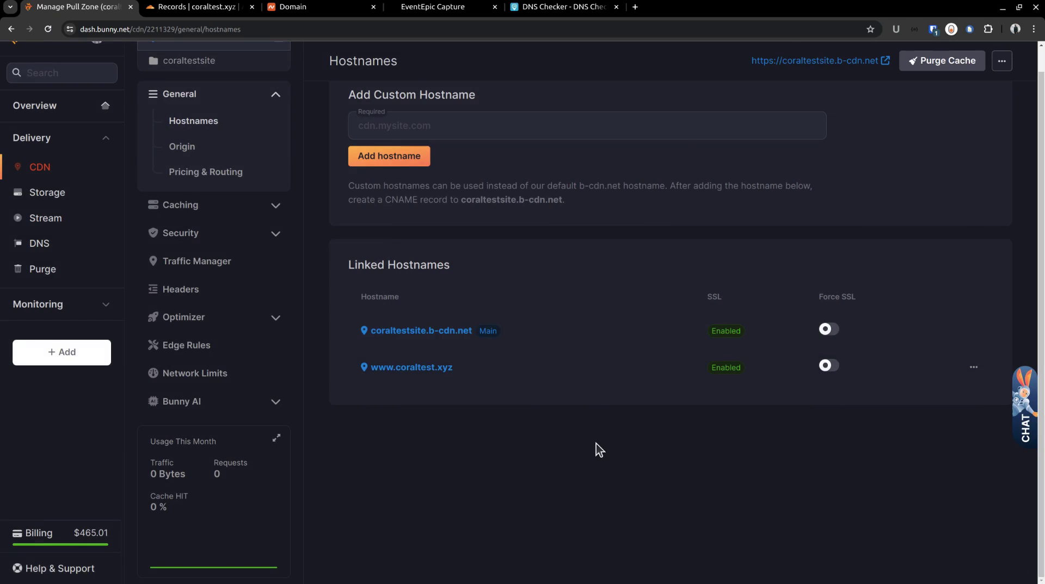
key("ctrl+Tab")
key("ctrl+Tab")
key("ctrl+Tab")
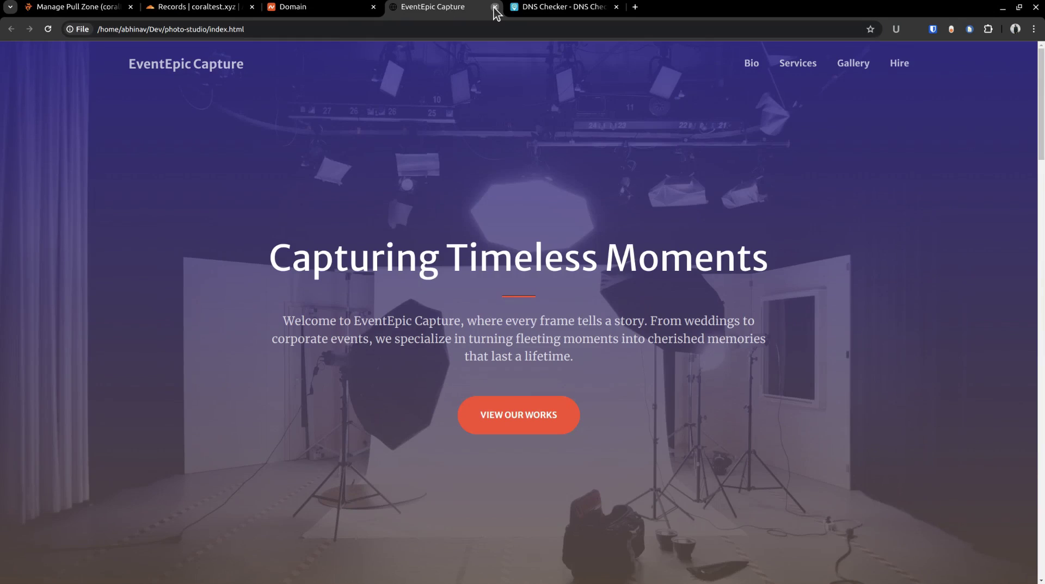
left_click(495, 7)
left_click(512, 11)
type("www.coral")
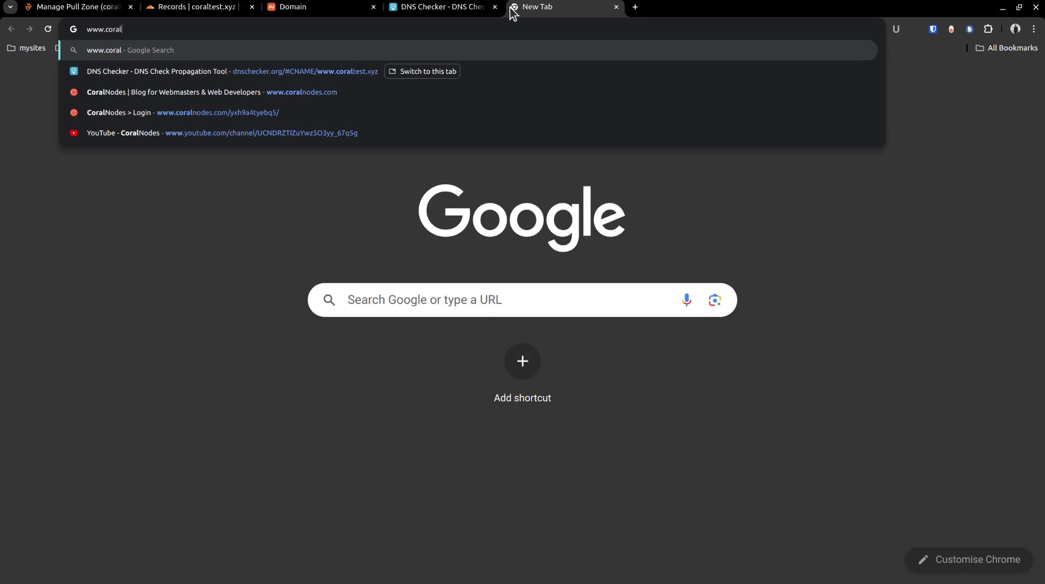
type("test")
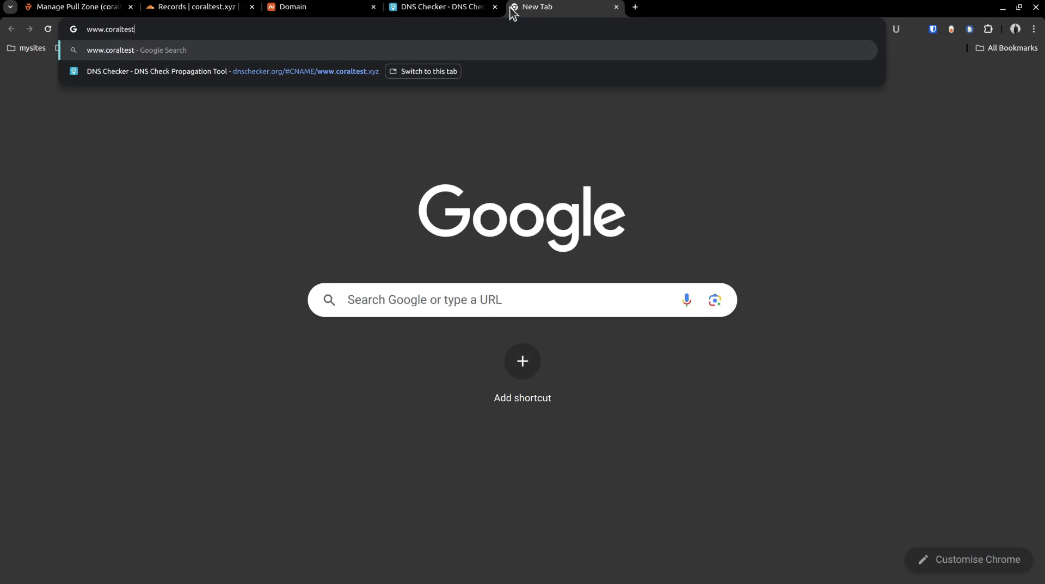
type(".xyz")
key("Return")
left_click(152, 31)
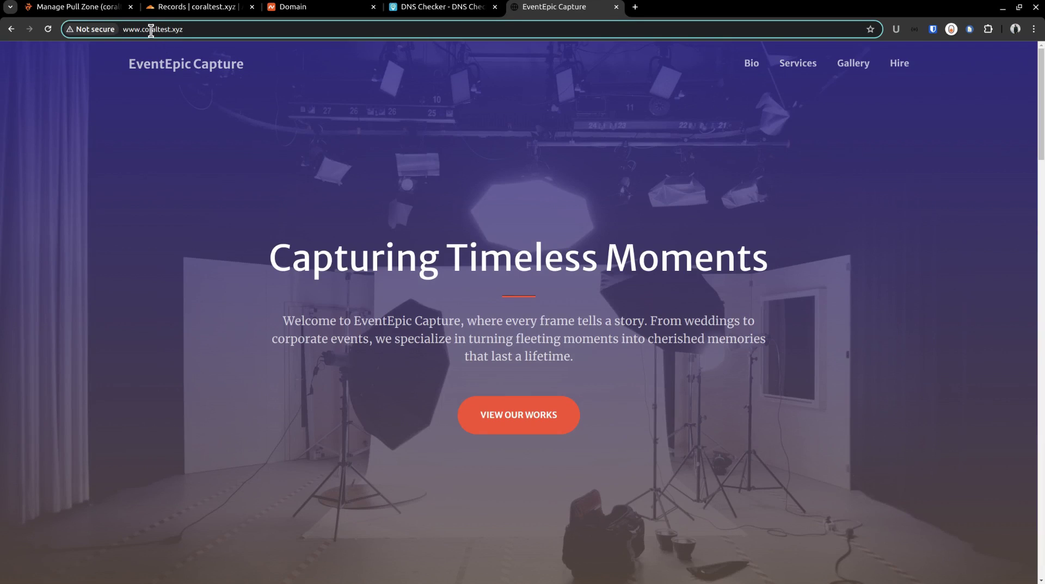
key("Home")
type("http")
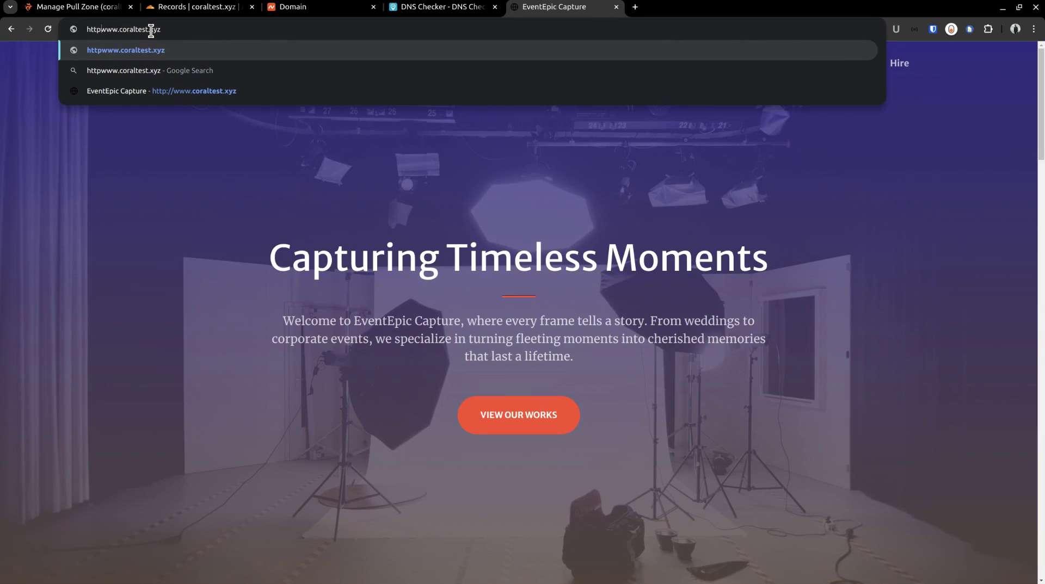
type("://")
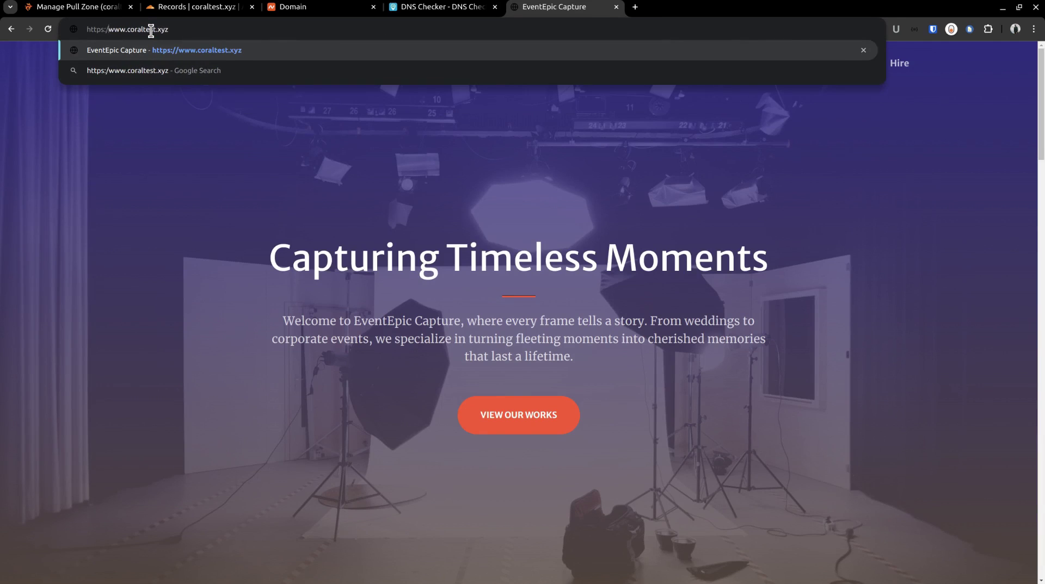
key("Return")
Step: Try the bare coraltest.xyz domain, which fails with DNS_PROBE_FINISHED_NXDOMAIN
double_click(107, 31)
double_click(113, 30)
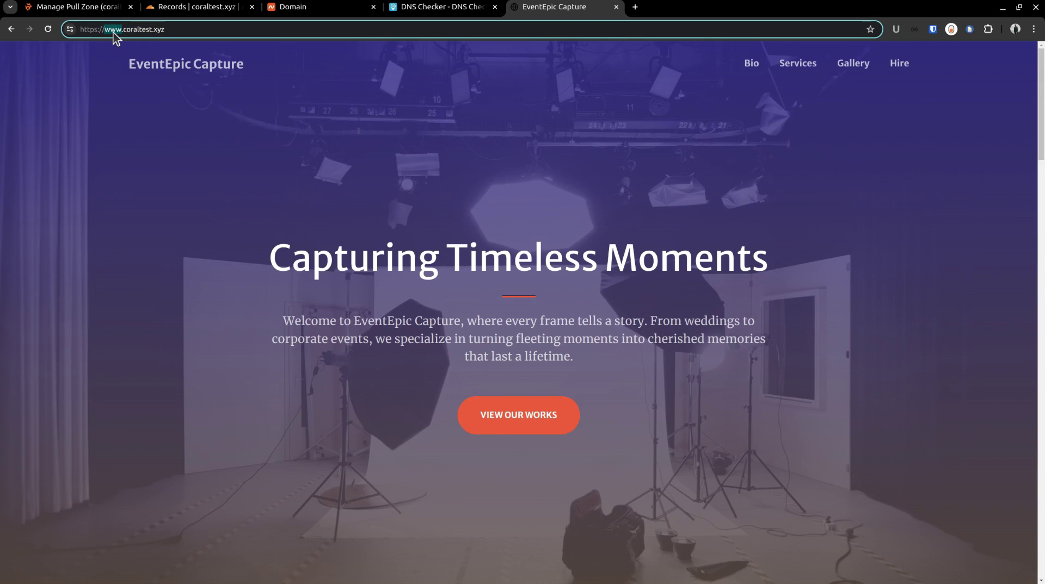
key("Delete")
key("Delete")
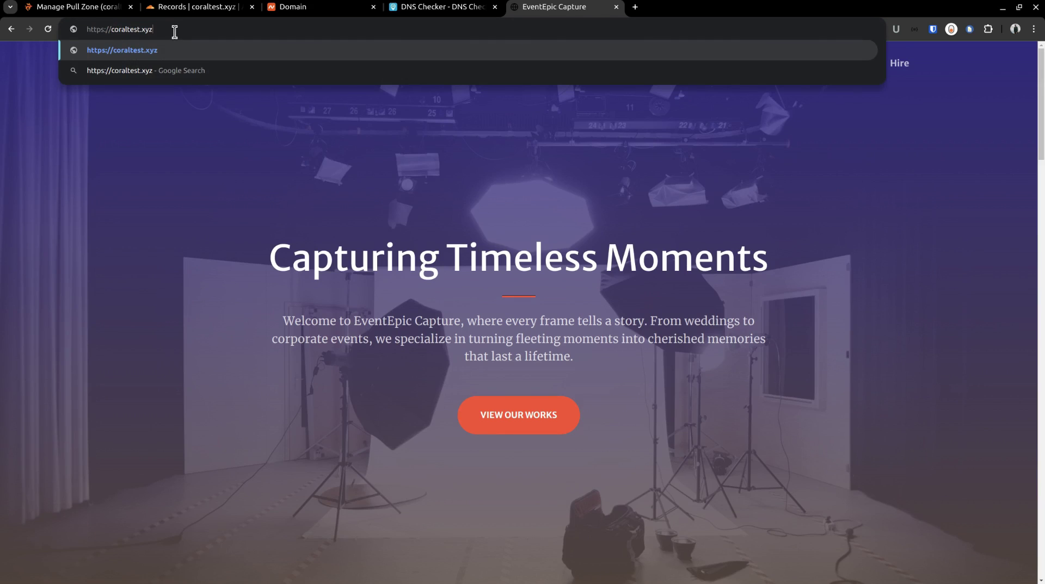
key("Return")
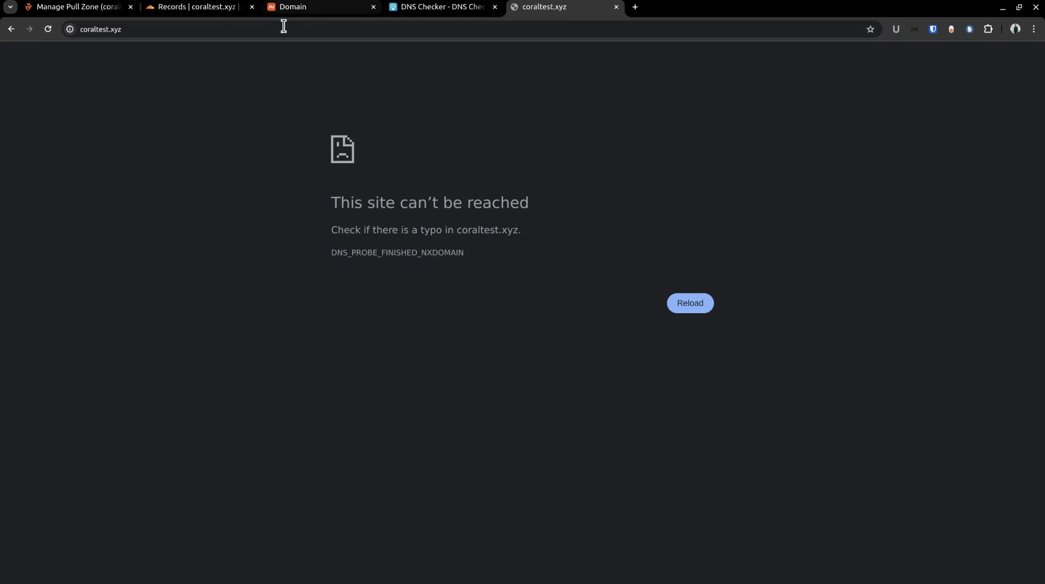
left_click(82, 7)
Step: Add coraltest.xyz as a custom hostname on the pull zone
left_click(384, 131)
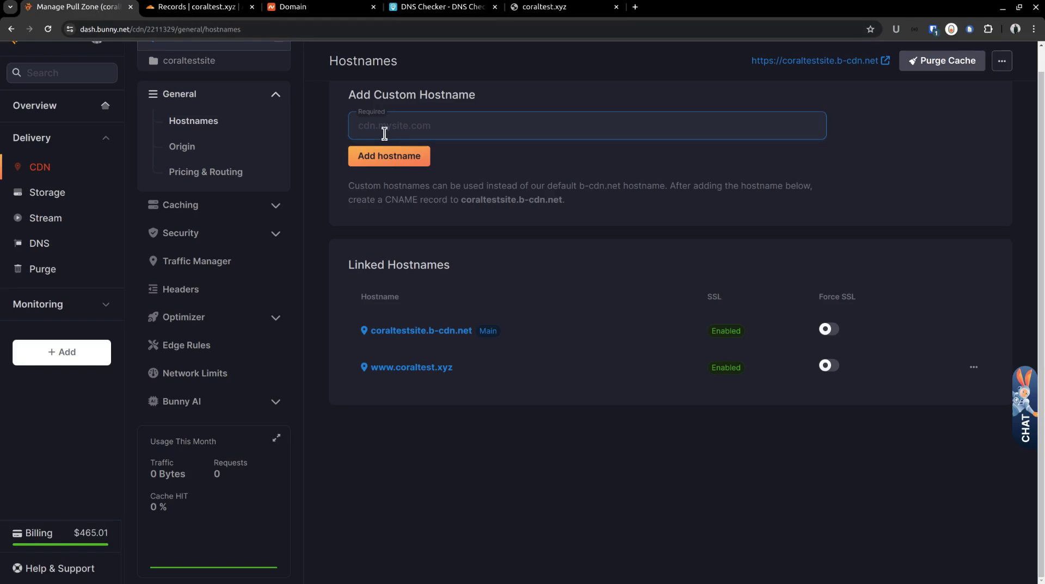
type("coraltest.xyz")
left_click(386, 157)
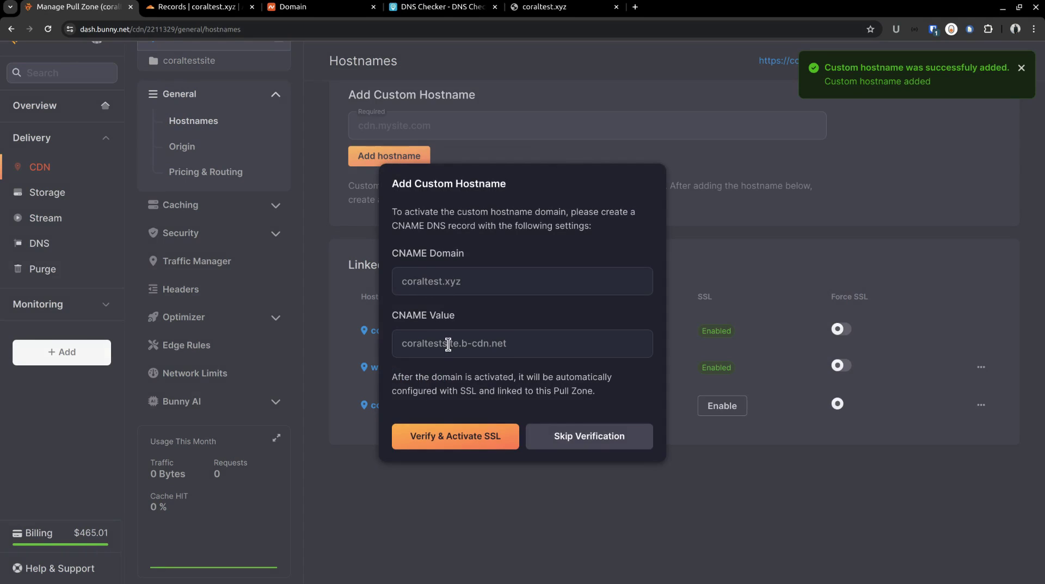
Step: Copy the hostname's CNAME value coraltestsite.b-cdn.net
triple_click(448, 344)
right_click(449, 344)
left_click(465, 357)
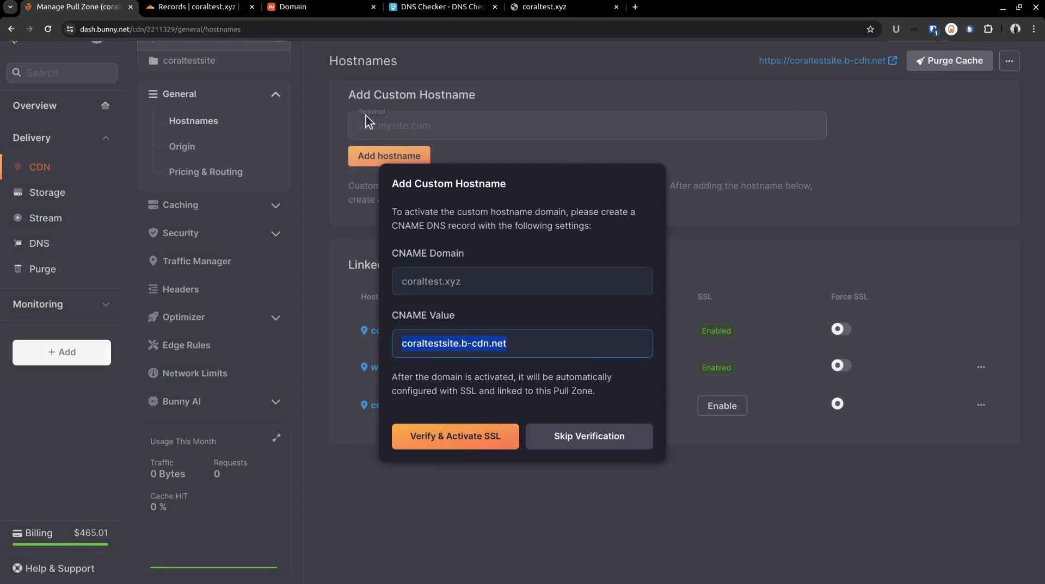
left_click(196, 7)
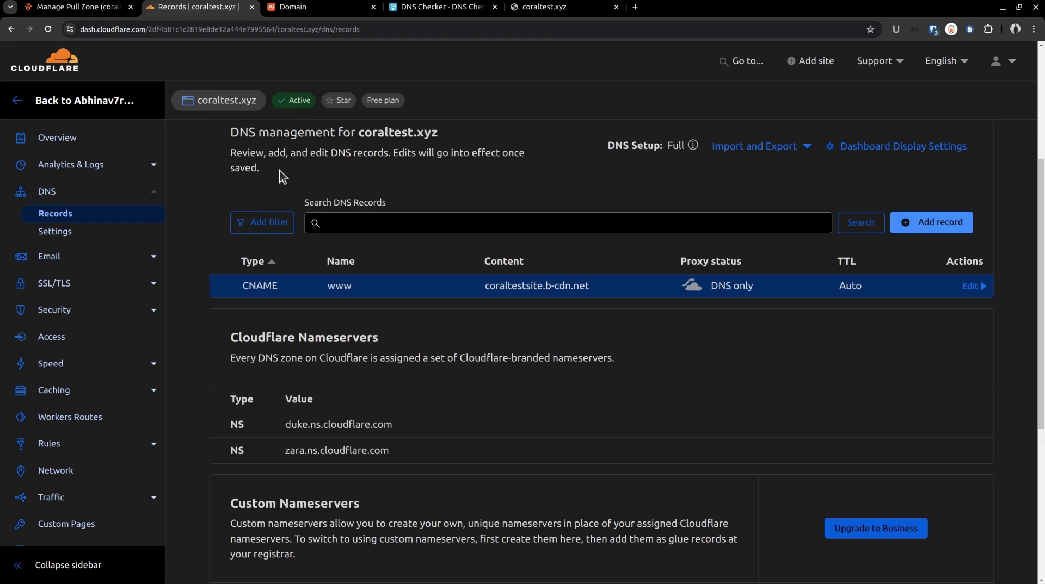
Step: Save a DNS-only CNAME record named @ targeting coraltestsite.b-cdn.net
left_click(913, 231)
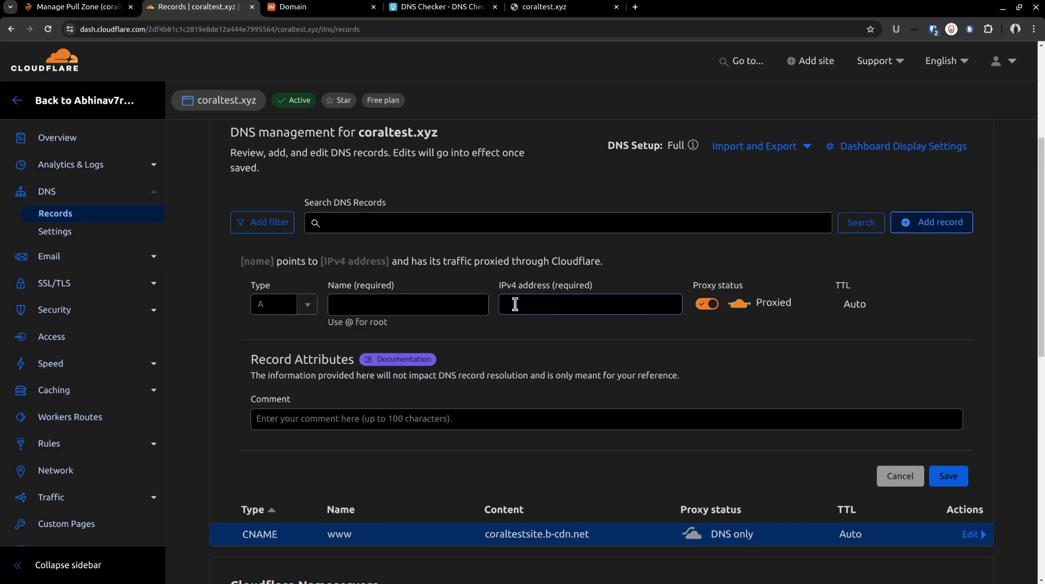
left_click(303, 309)
left_click(303, 309)
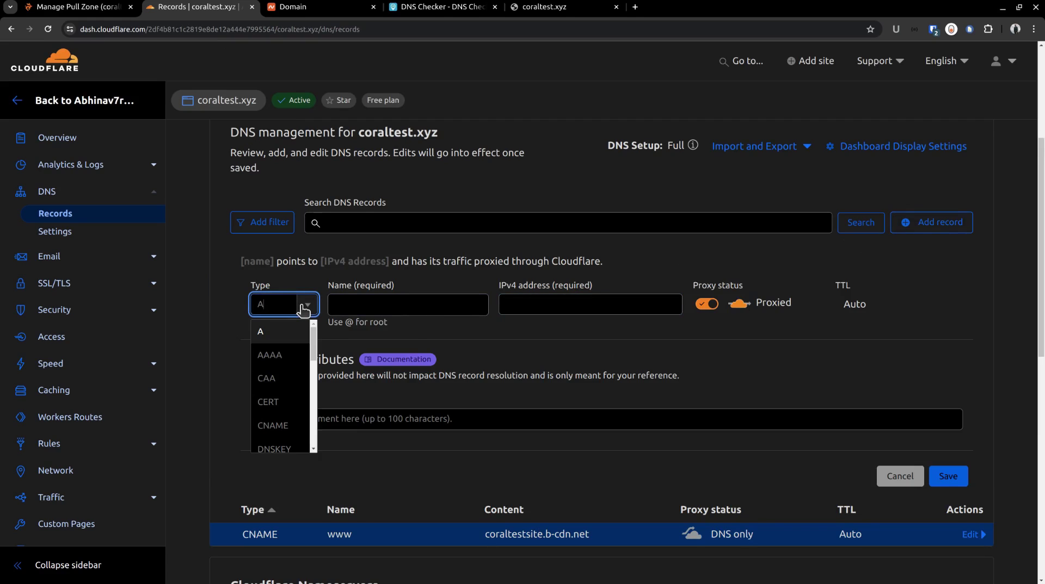
left_click(279, 426)
left_click(366, 306)
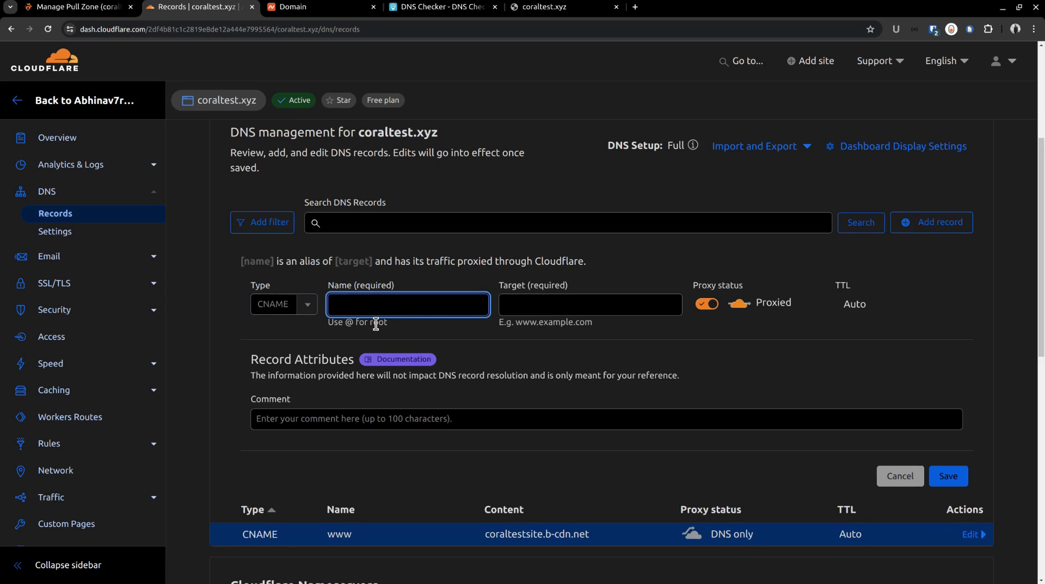
type("@")
left_click(551, 313)
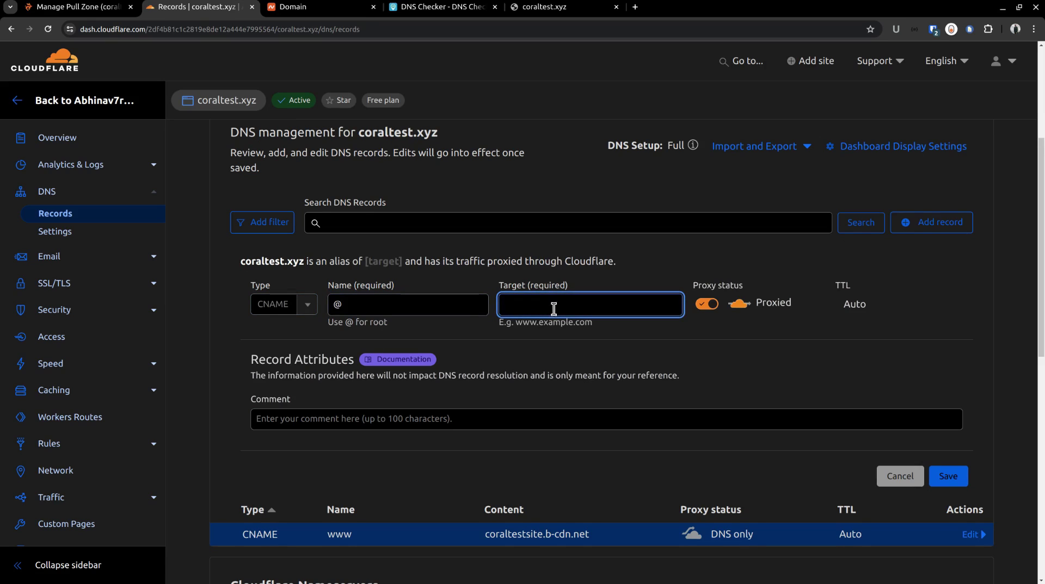
key("ctrl+v")
left_click(707, 305)
left_click(948, 478)
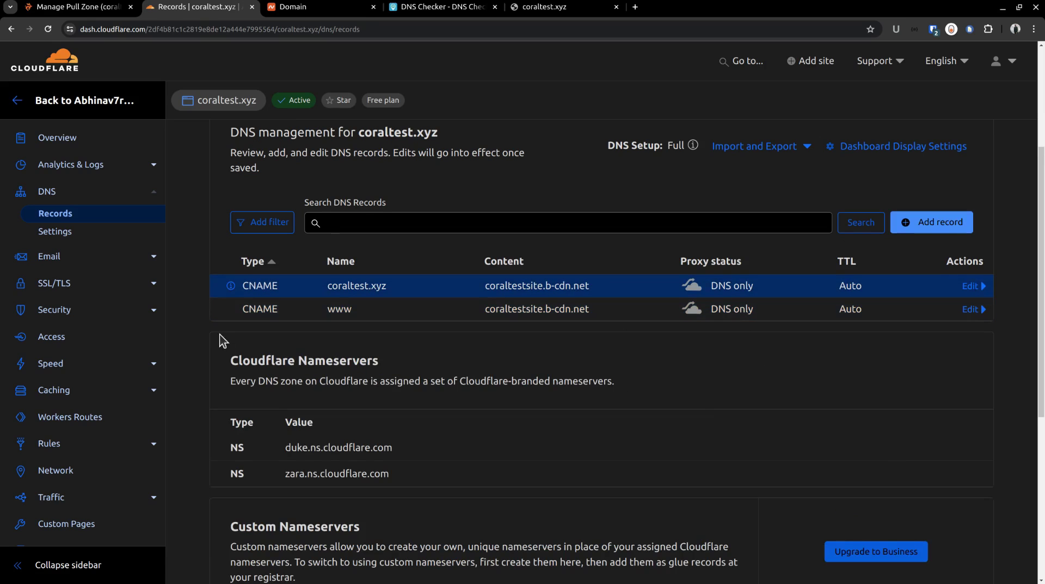
Step: Highlight the CNAME flattening note shown for the new root record
mouse_move(231, 287)
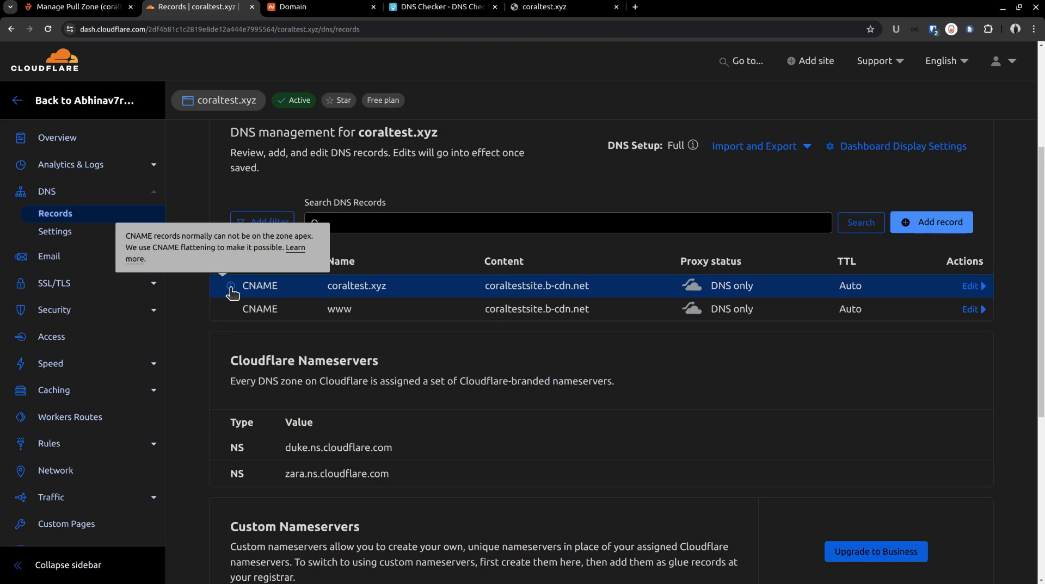
double_click(166, 248)
left_click_drag(190, 249, 216, 250)
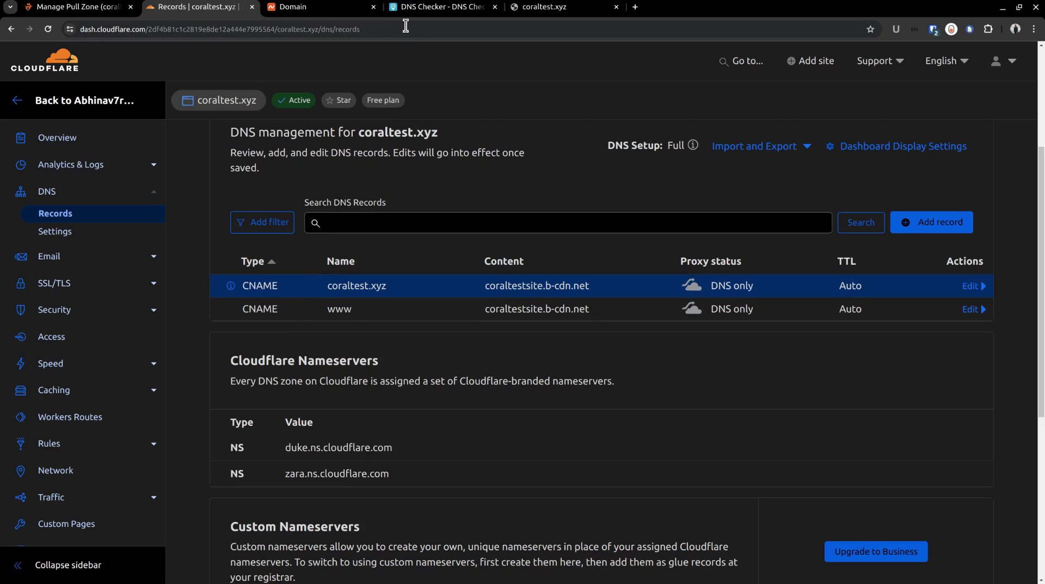
left_click(422, 7)
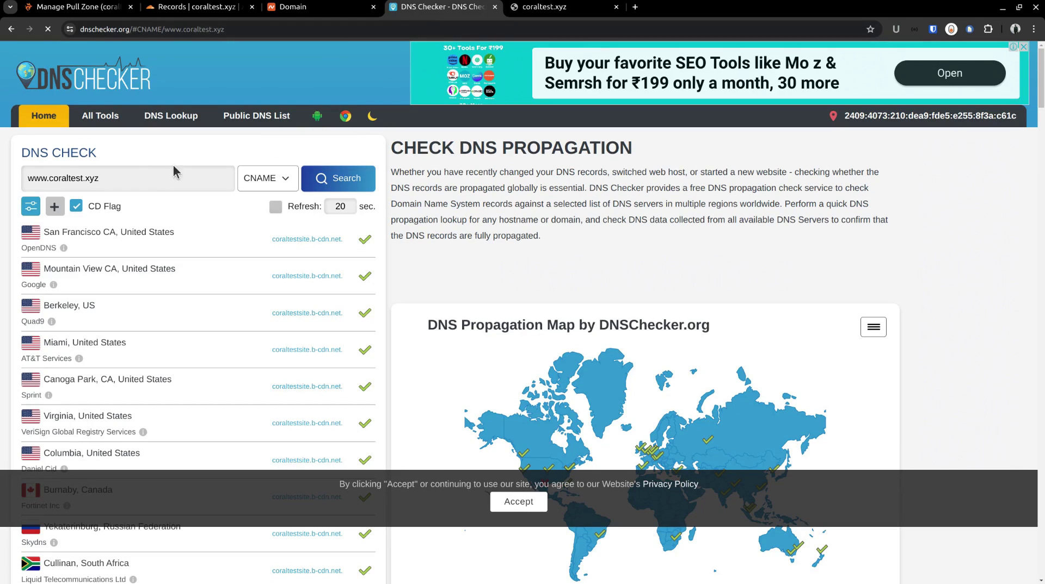
Step: Check CNAME records for coraltest.xyz, which return no result
left_click(60, 182)
key("Home")
key("Delete")
key("Delete")
key("Delete")
key("Delete")
left_click(288, 181)
left_click(284, 184)
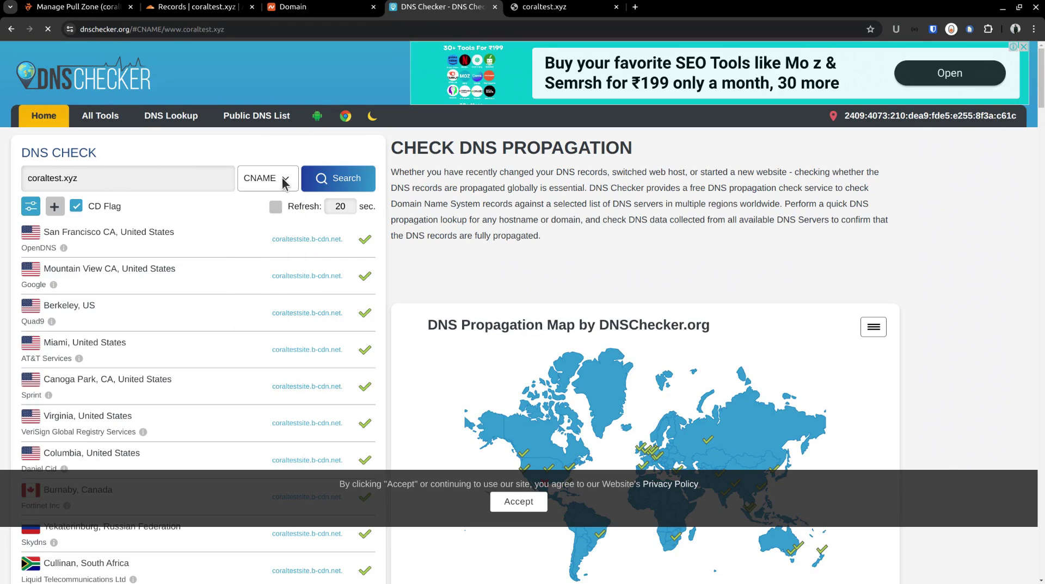
left_click(347, 183)
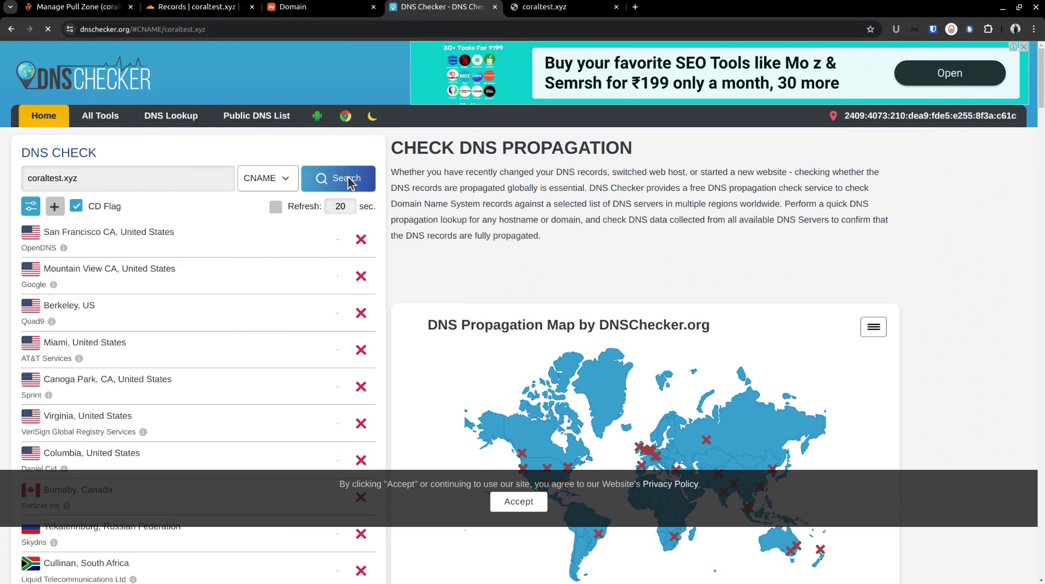
Step: Look up A records for coraltest.xyz, which resolve to IPs such as 138.199.40.58
left_click(276, 186)
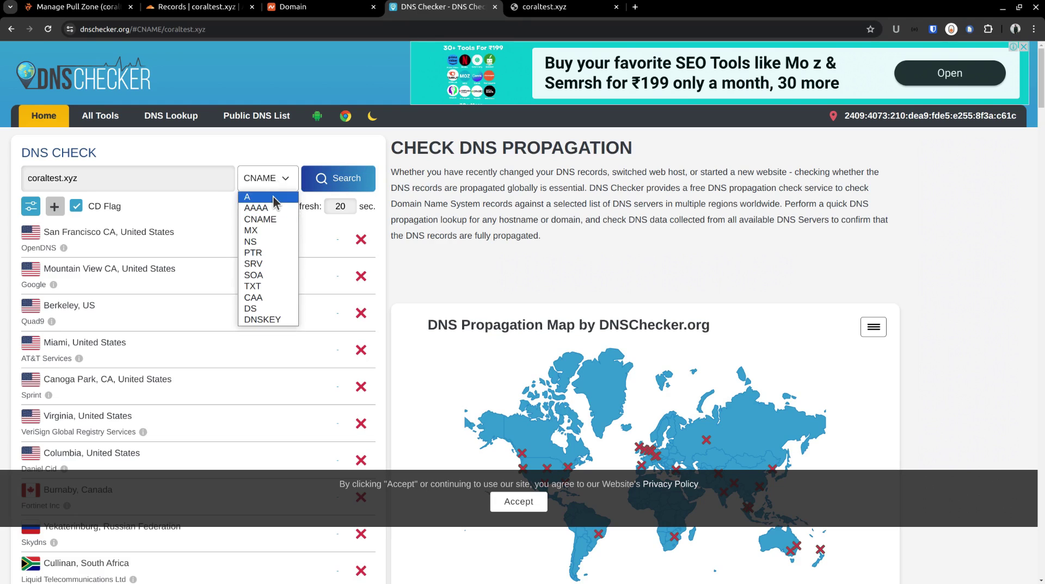
left_click(278, 197)
left_click(280, 185)
left_click(276, 220)
left_click(281, 185)
left_click(274, 197)
left_click(331, 185)
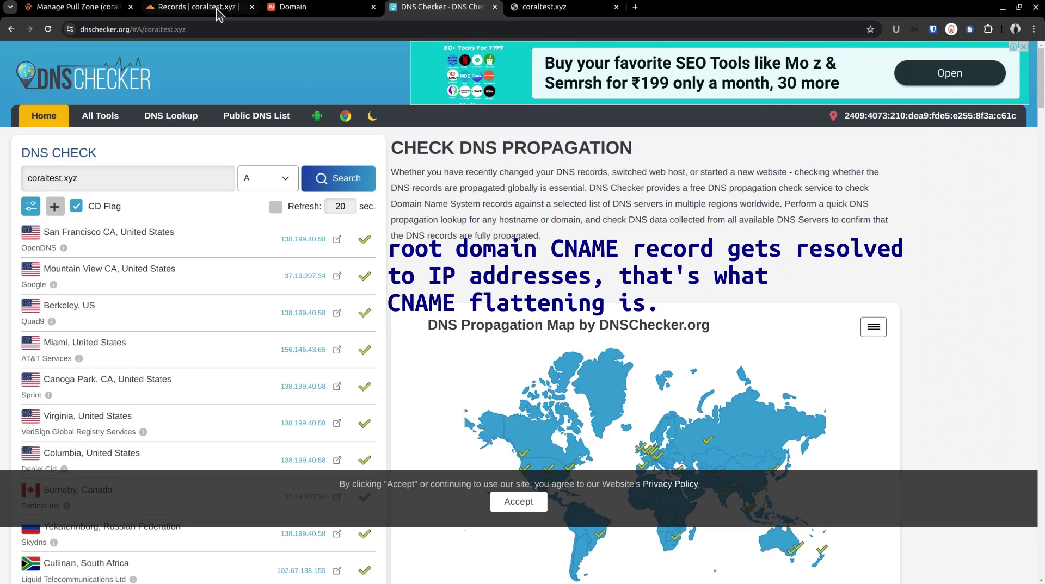
left_click(195, 7)
Step: Attempt verification of the coraltest.xyz hostname, then close the dialog
left_click(109, 7)
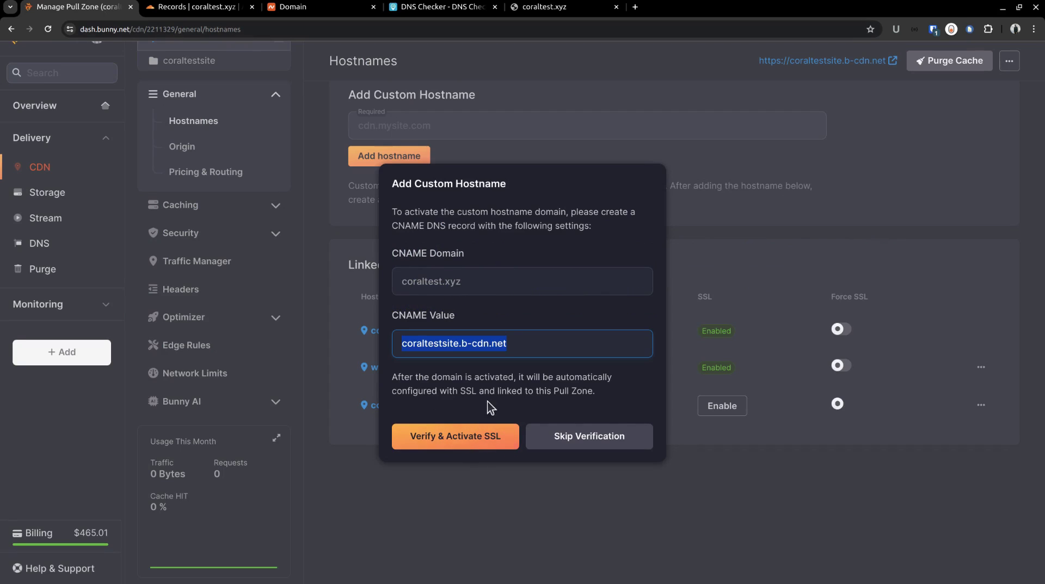
left_click(489, 435)
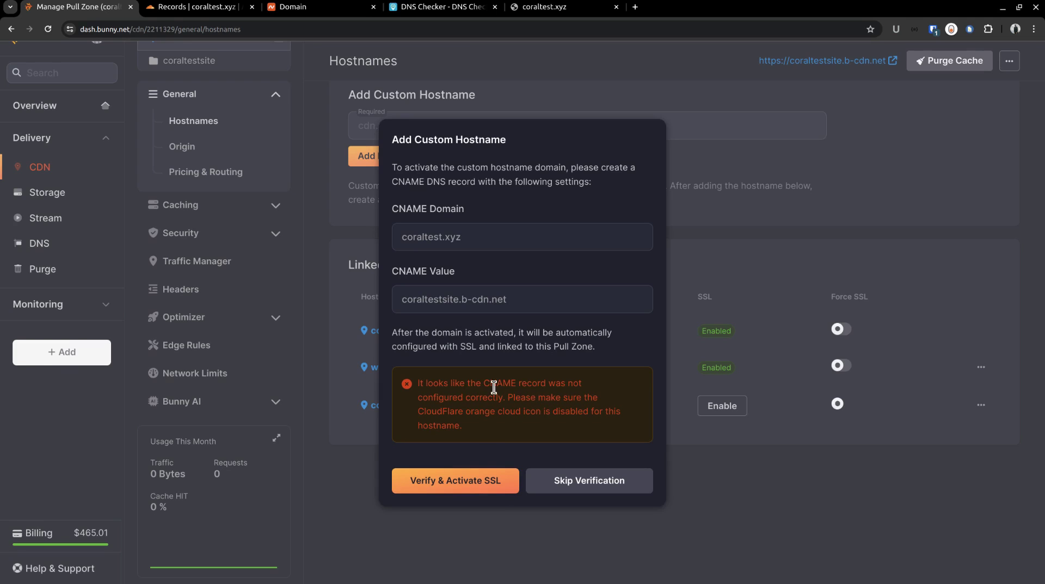
left_click(586, 479)
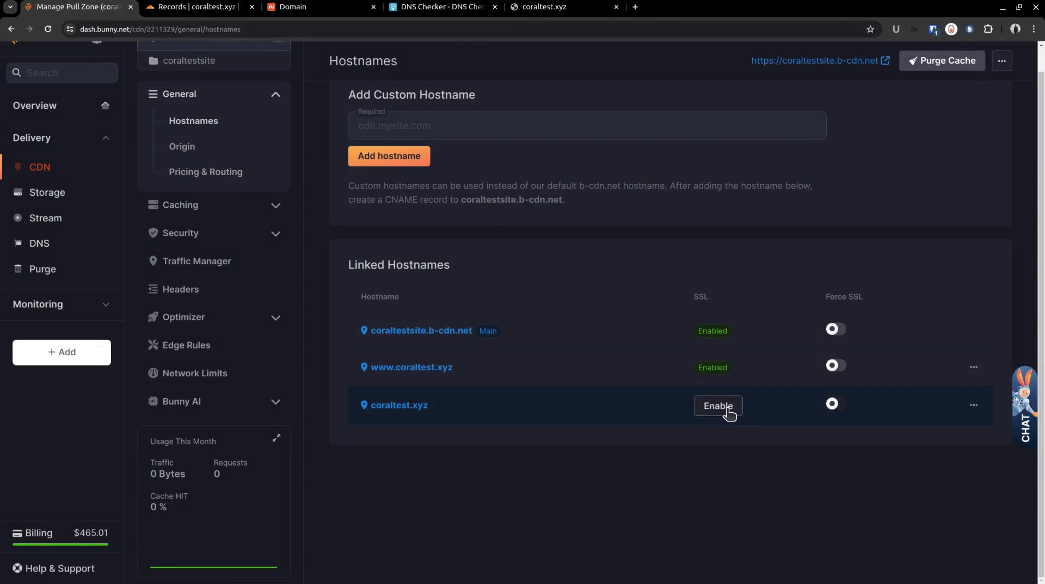
Step: Load a free SSL certificate for coraltest.xyz and confirm completion
left_click(726, 411)
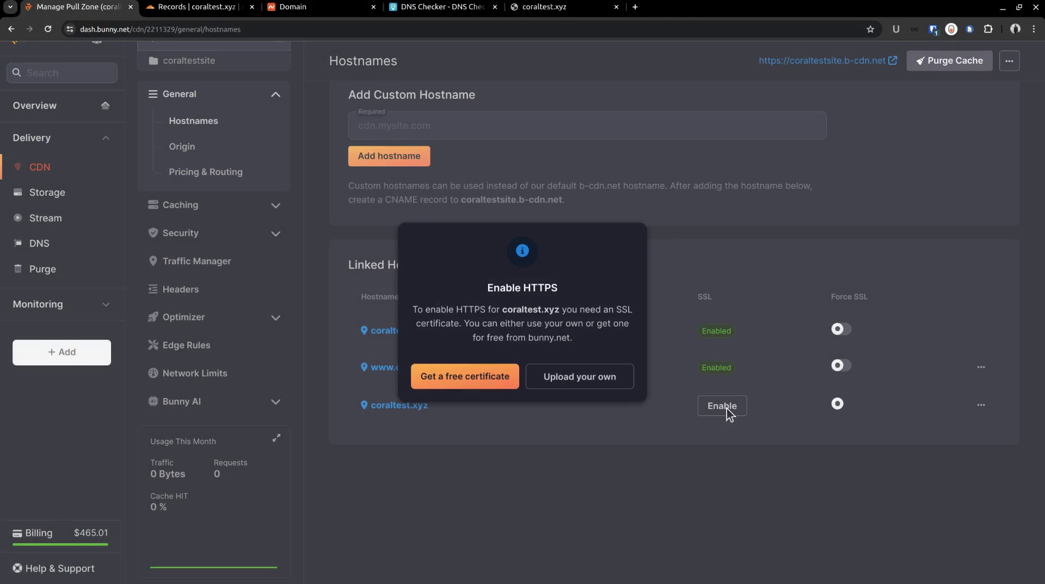
left_click(502, 380)
left_click(525, 397)
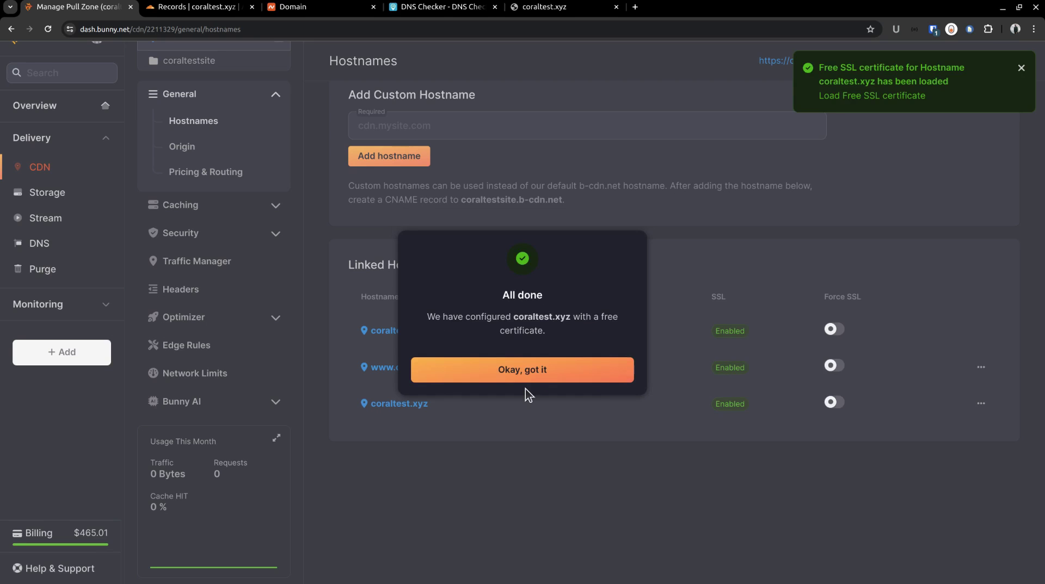
left_click(533, 379)
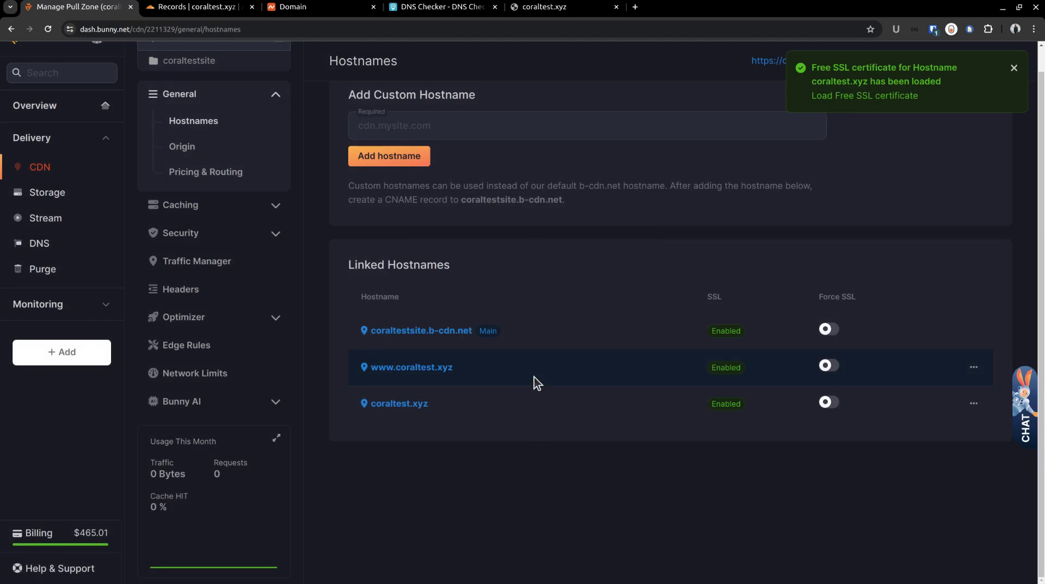
left_click(517, 10)
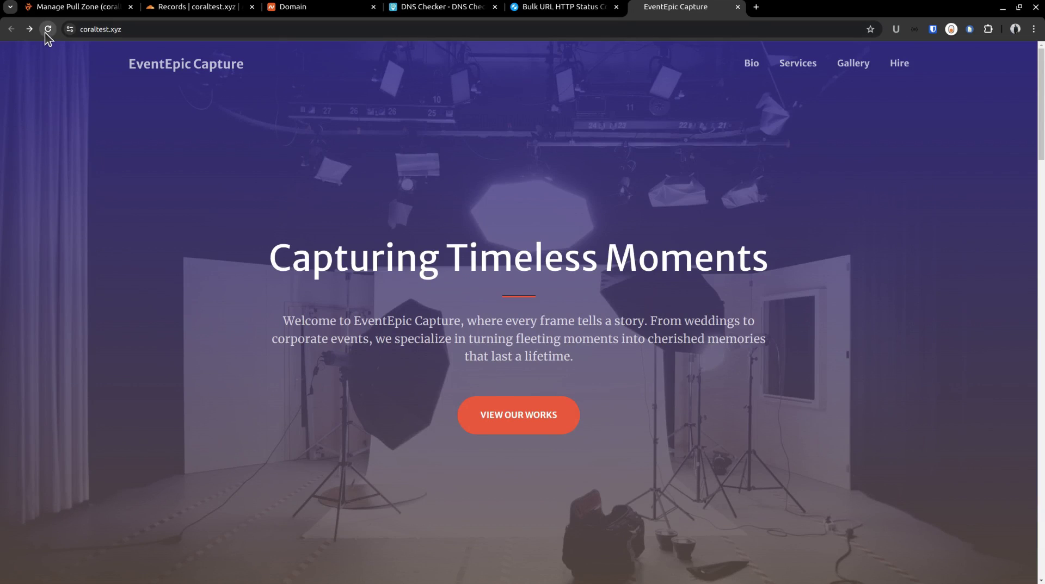
left_click(44, 31)
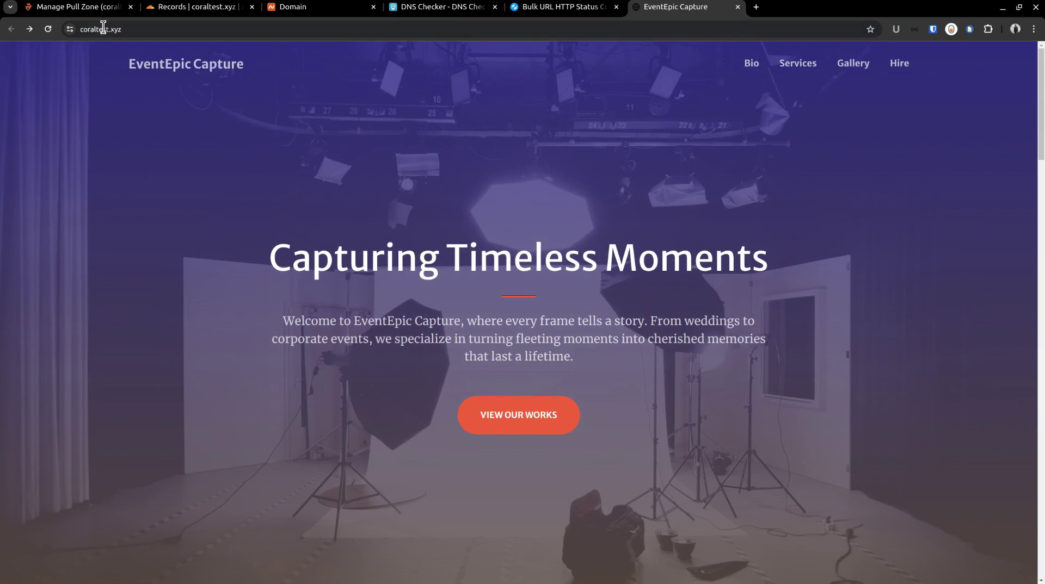
double_click(108, 28)
left_click(121, 31)
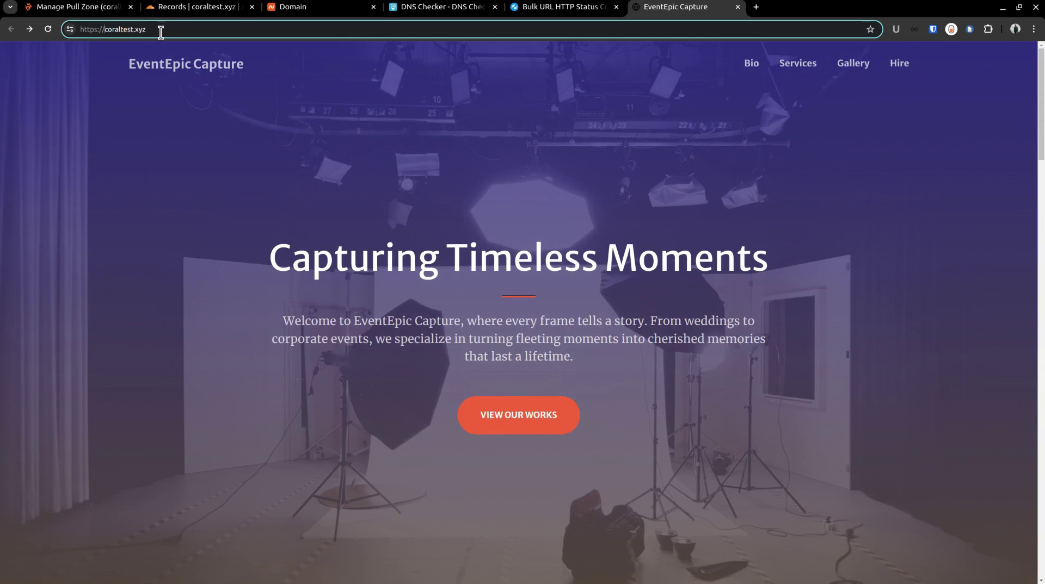
key("Left")
key("Left")
key("Left")
key("BackSpace")
key("Return")
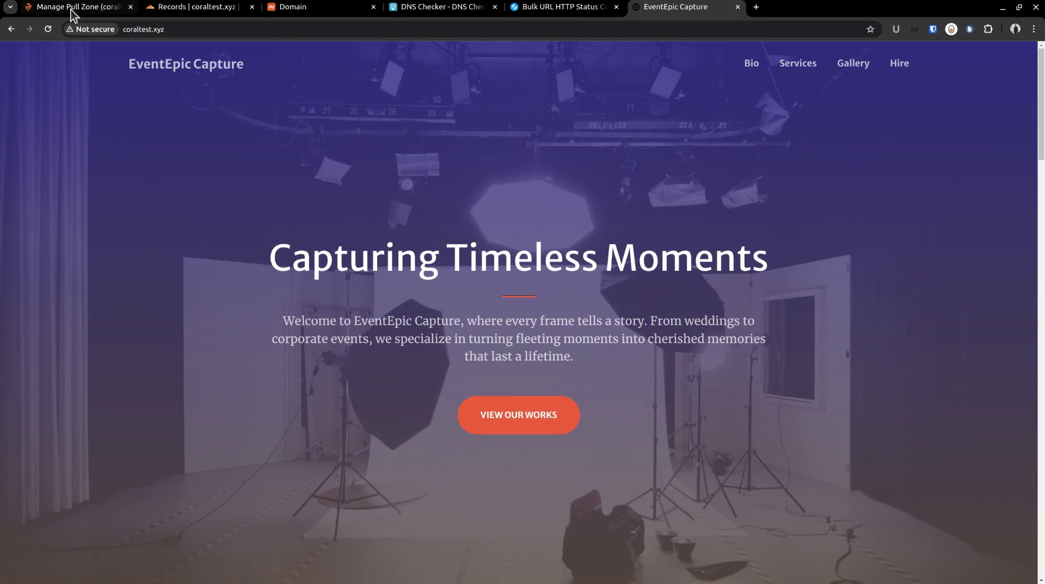
left_click(72, 8)
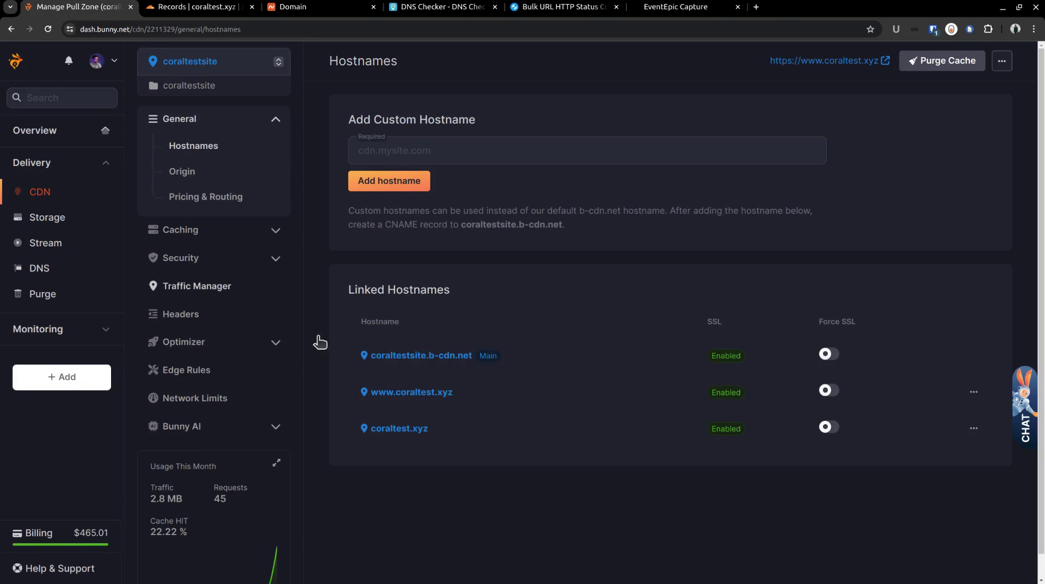
left_click(829, 429)
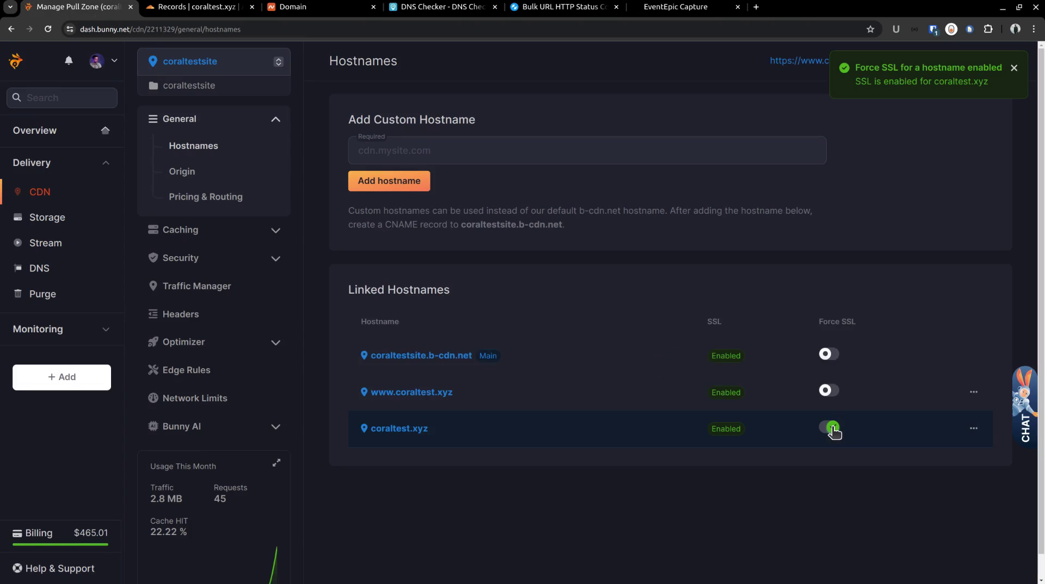
left_click(827, 391)
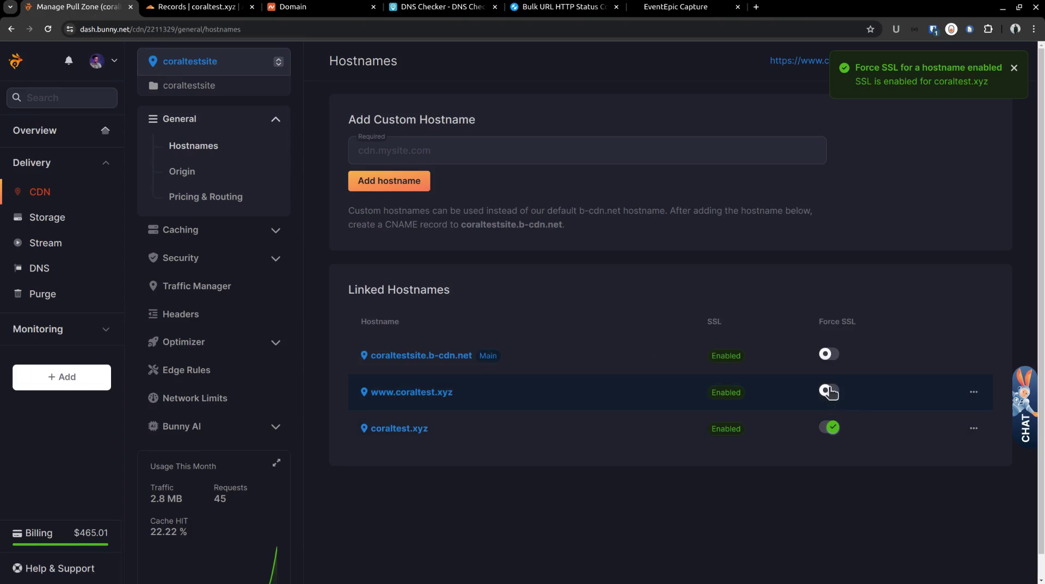
left_click(829, 357)
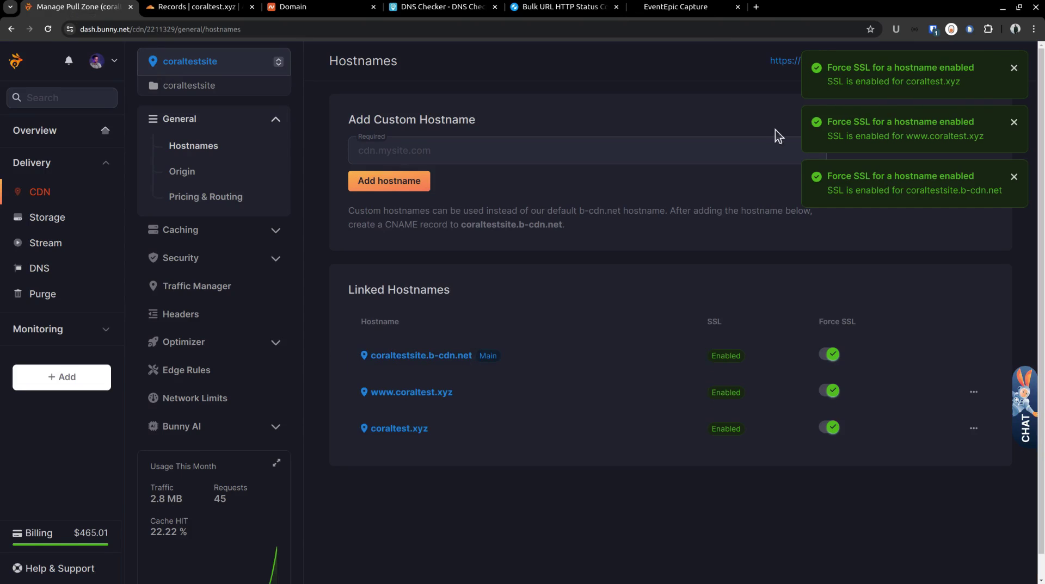
Step: Reload coraltest.xyz in the site's tab to check HTTPS
left_click(700, 14)
left_click(156, 29)
left_click(178, 31)
key("Return")
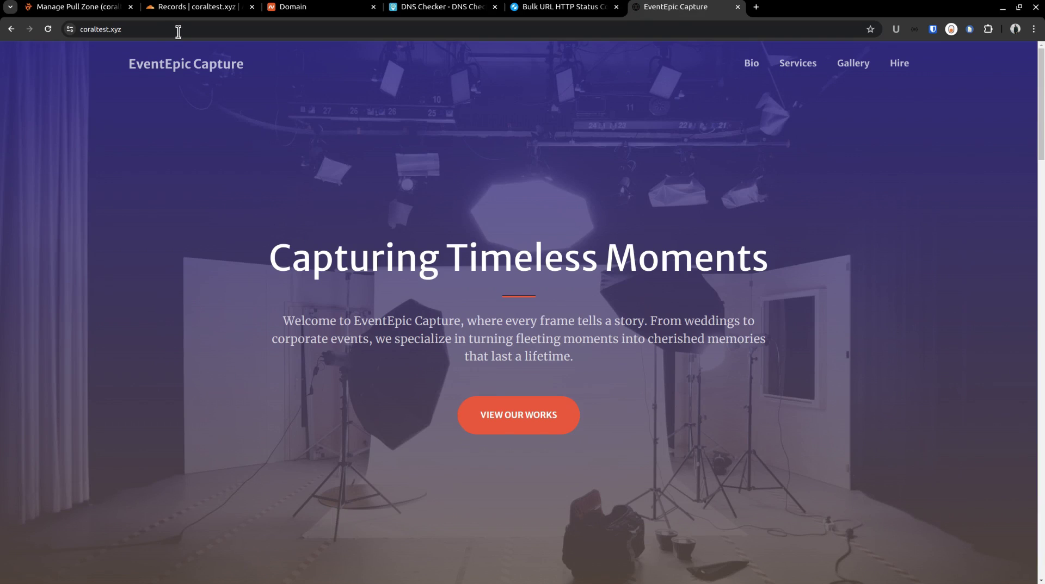
double_click(162, 32)
right_click(168, 148)
left_click(224, 424)
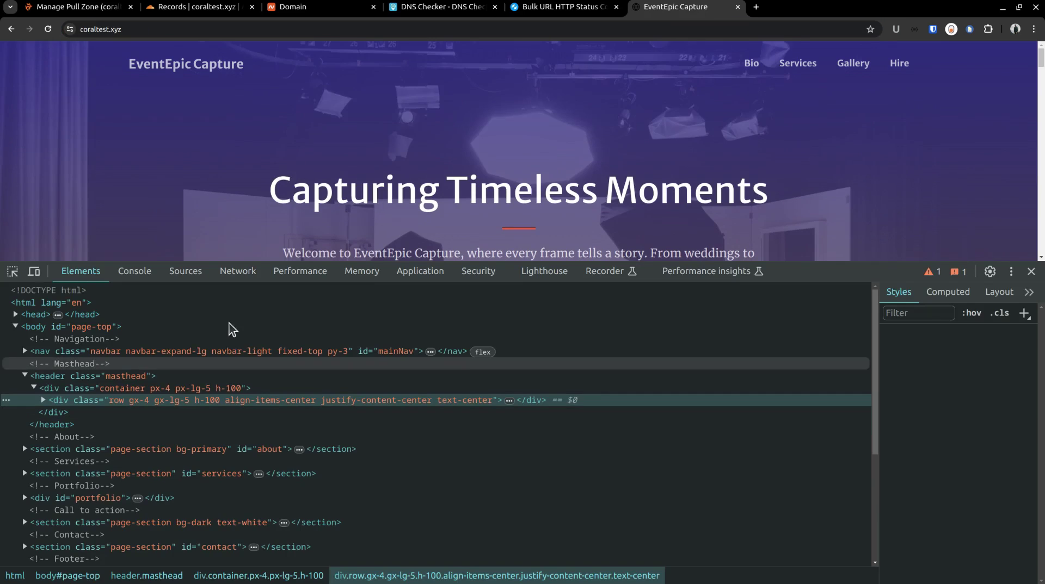
left_click(251, 273)
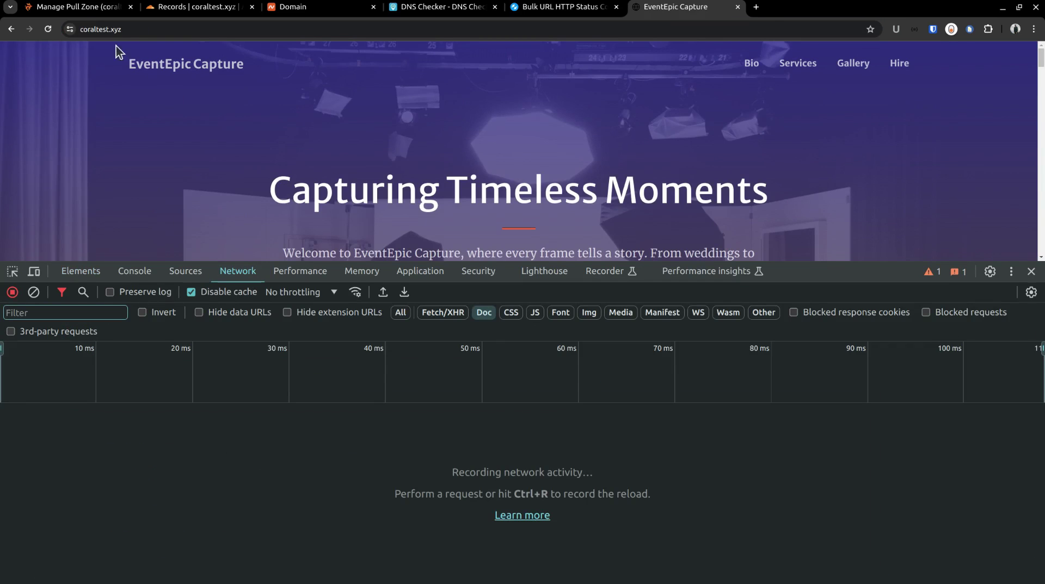
left_click(109, 28)
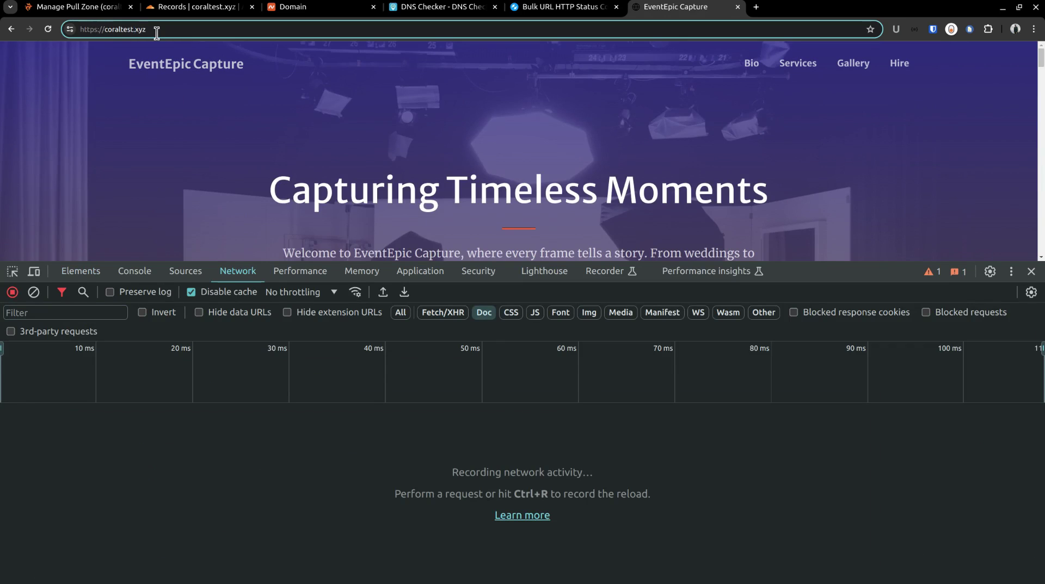
key("BackSpace")
key("Return")
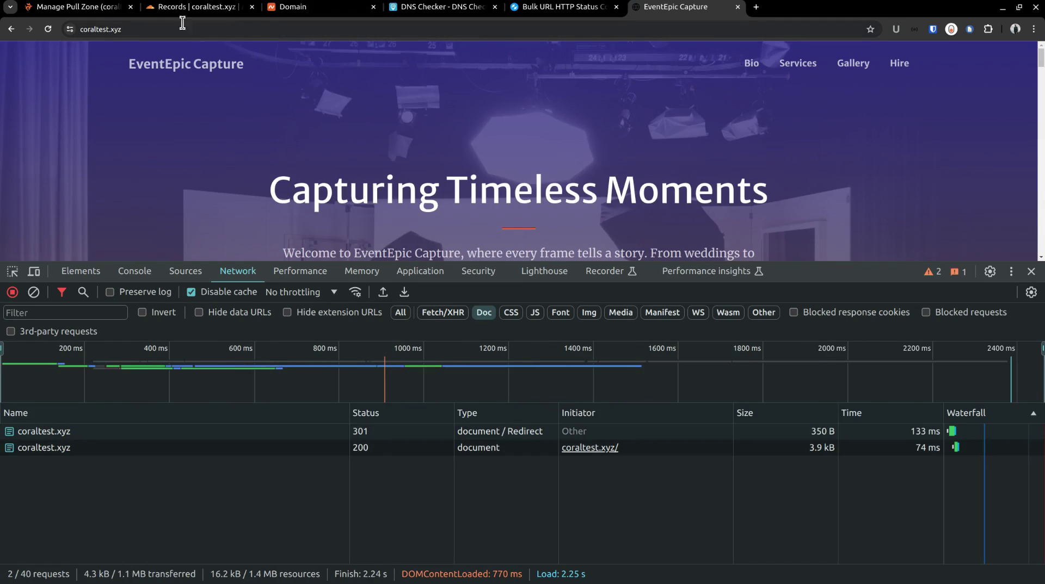
left_click(97, 13)
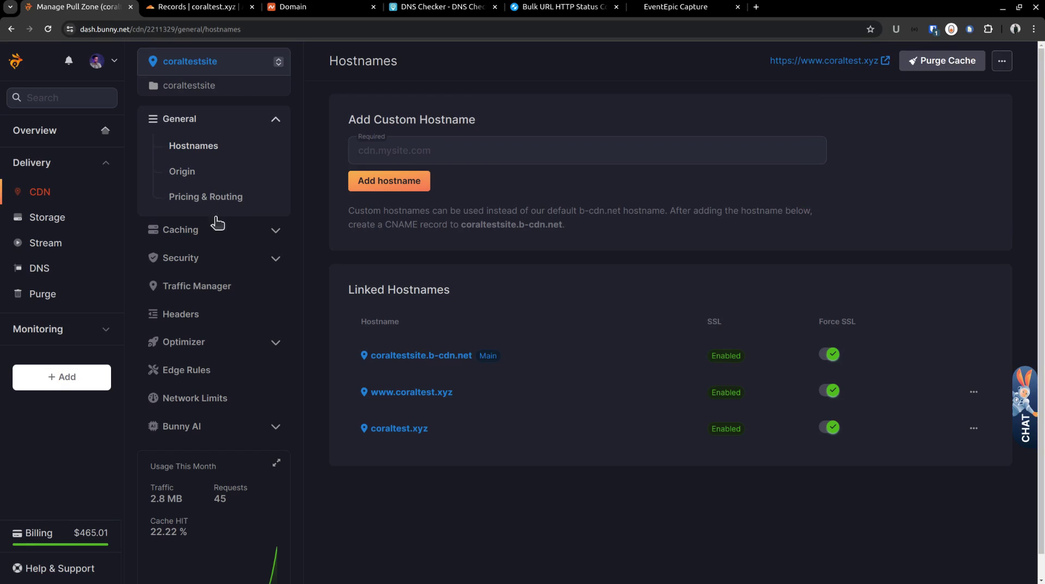
left_click(204, 370)
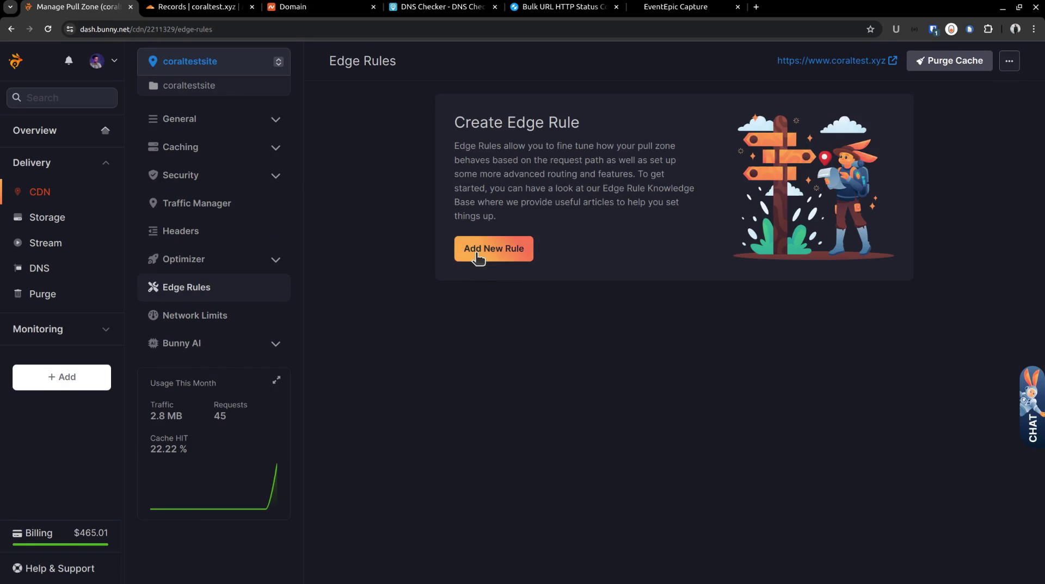
left_click(478, 256)
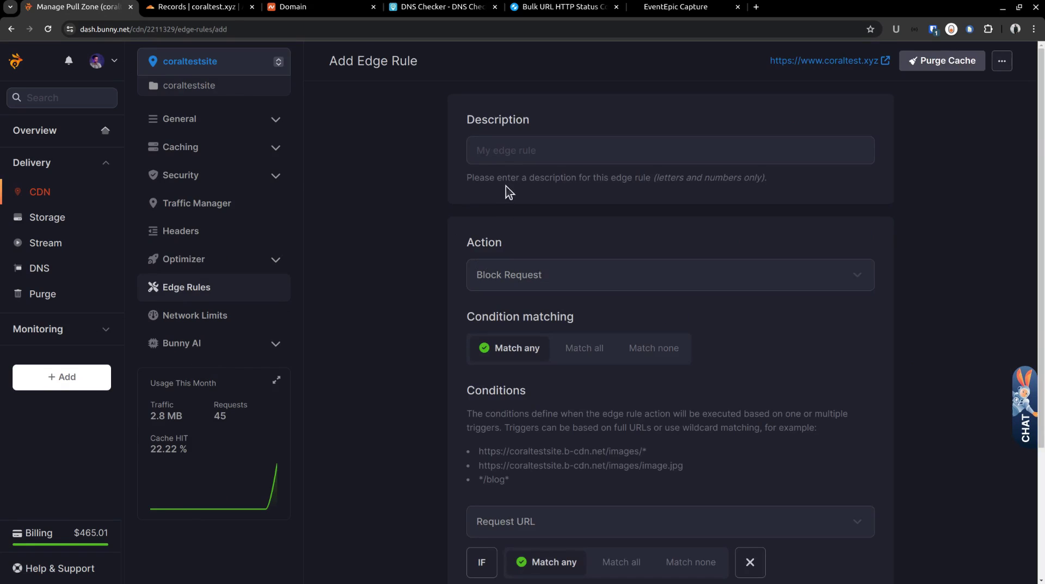
left_click(505, 155)
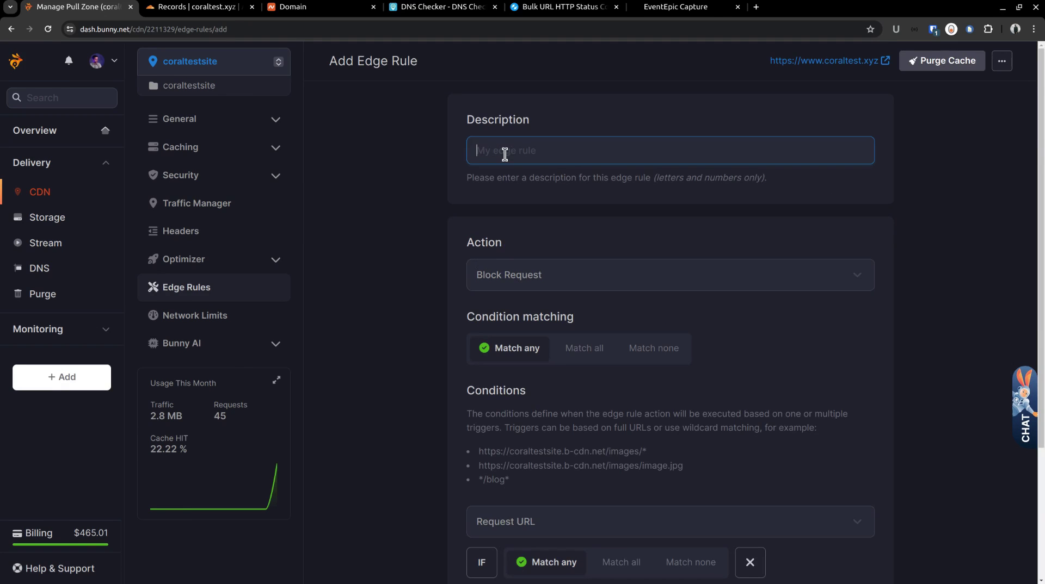
type("www redirect")
left_click(567, 276)
scroll(564, 336, "down", 3)
left_click(565, 368)
left_click(547, 342)
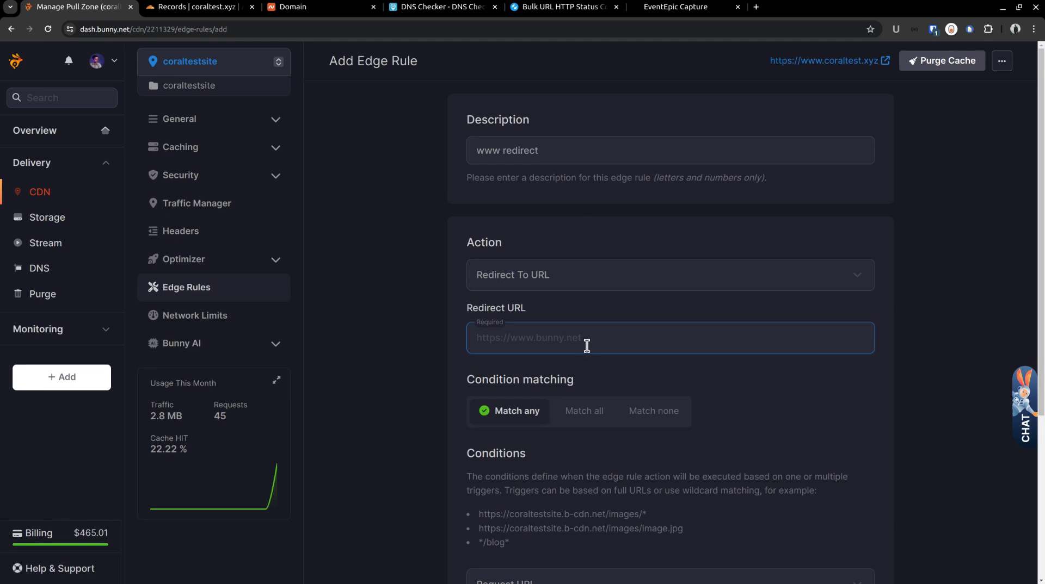
type("https://www.coraltest.xyz{{path}}")
scroll(469, 354, "down", 3)
scroll(527, 303, "down", 1)
left_click(530, 402)
left_click(530, 400)
scroll(529, 402, "down", 1)
left_click(533, 423)
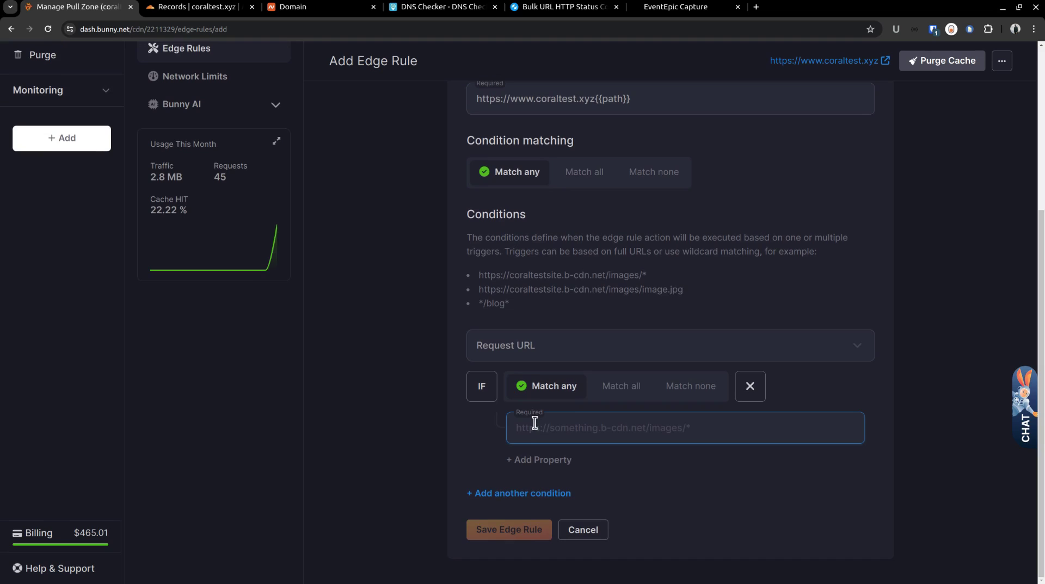
type("https:/")
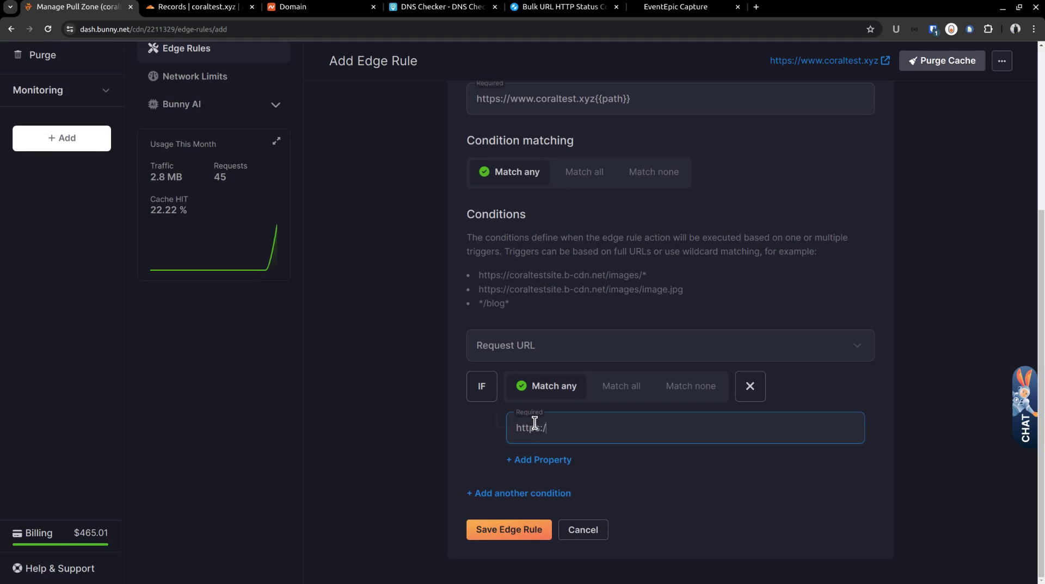
type("/coraltest.xyz/*")
left_click(521, 529)
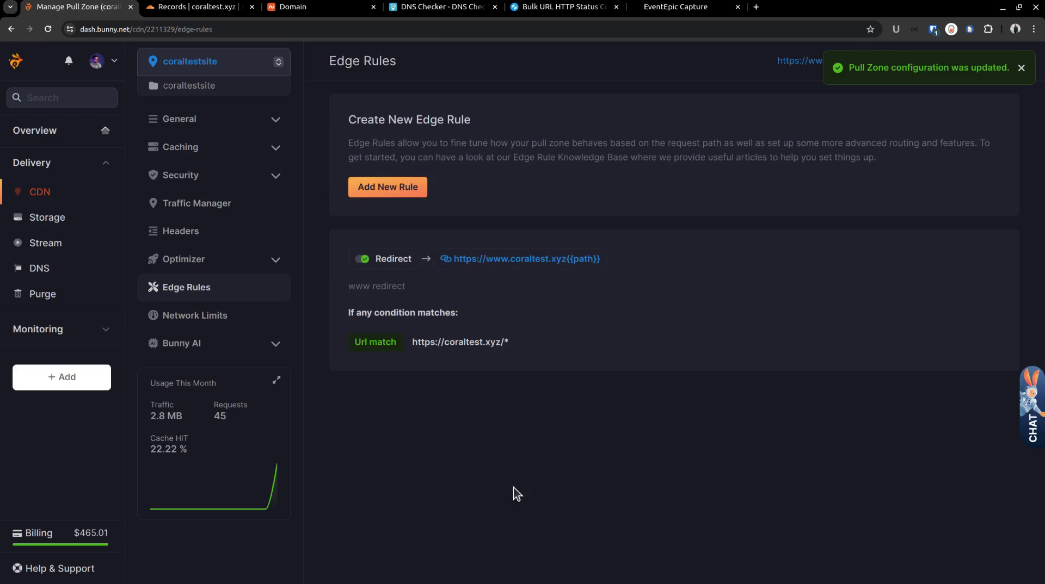
left_click(669, 7)
left_click(160, 29)
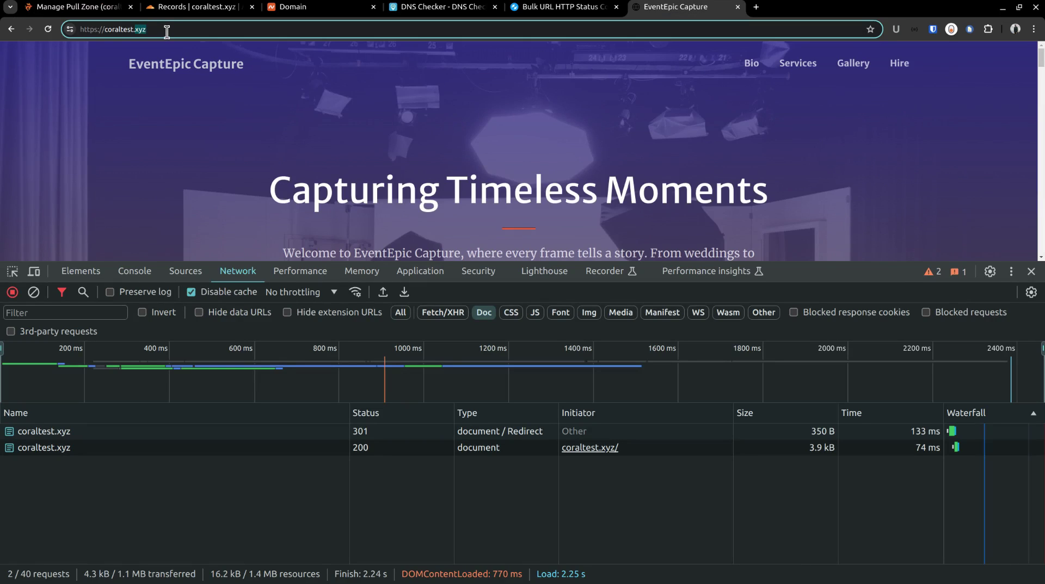
left_click(167, 31)
key("Return")
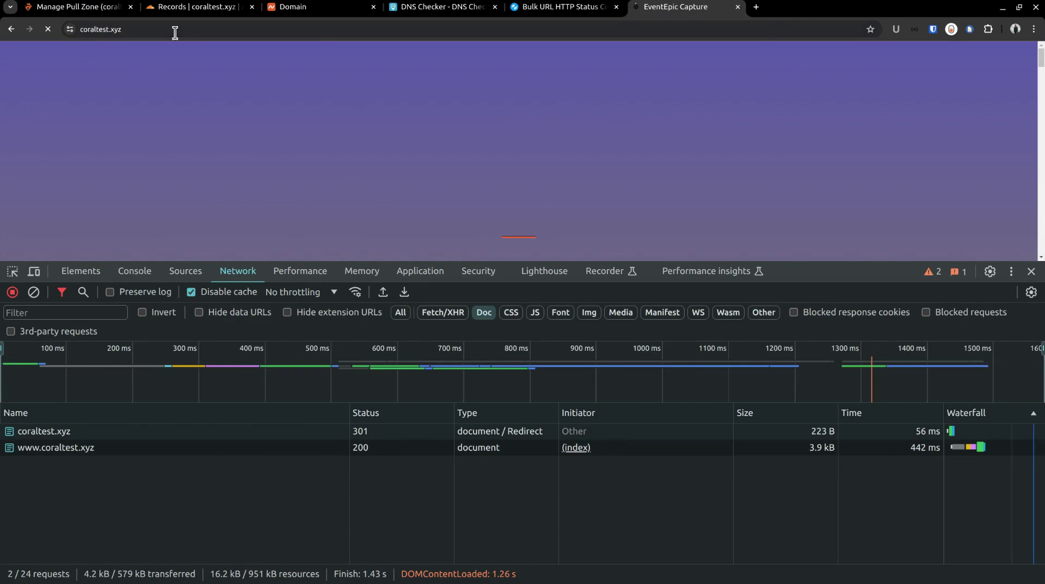
double_click(159, 30)
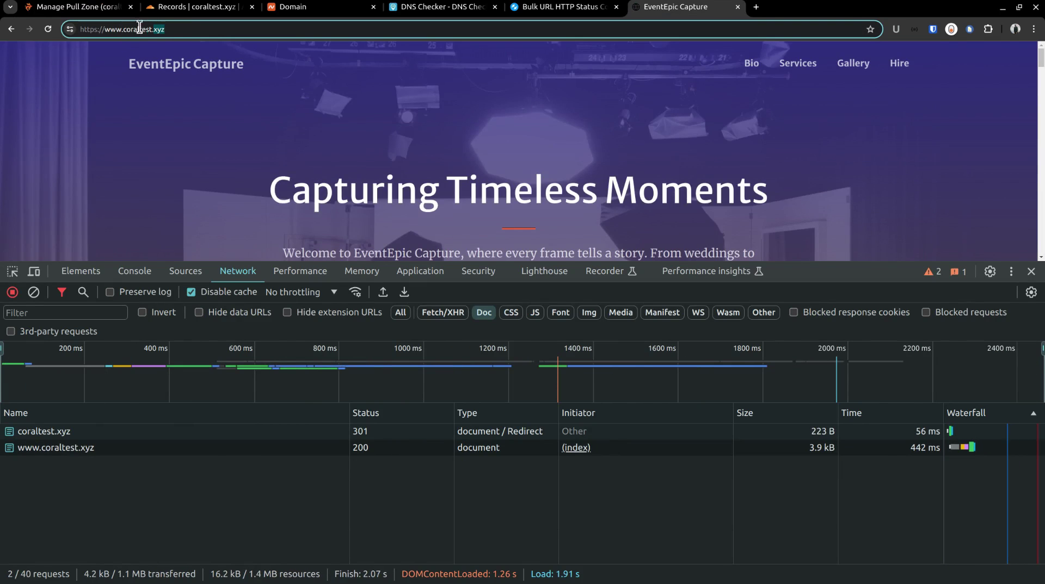
left_click(173, 29)
Step: Close the developer tools and scroll through the EventEpic Capture homepage
left_click(1031, 272)
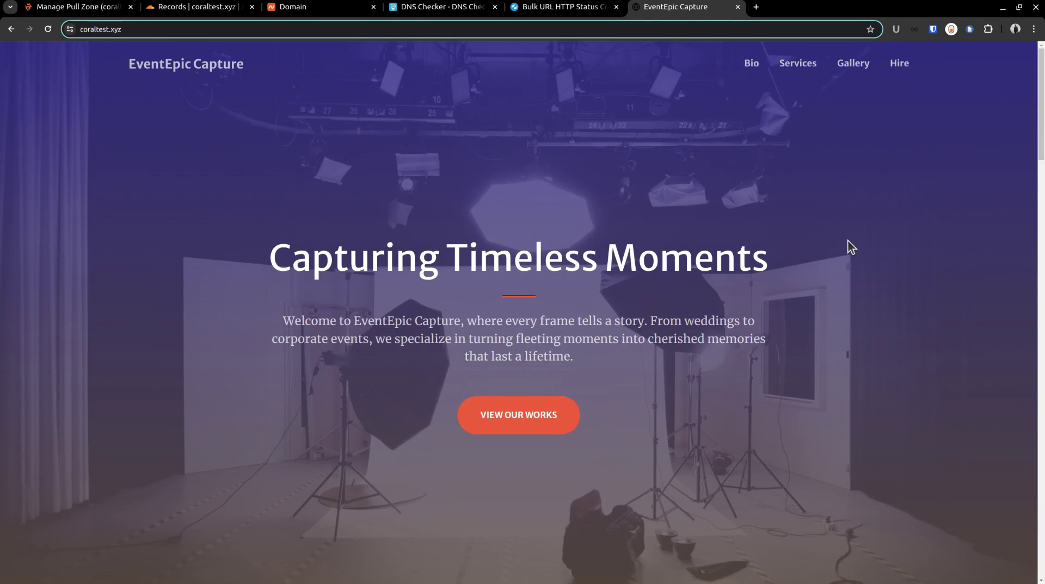
scroll(847, 240, "down", 10)
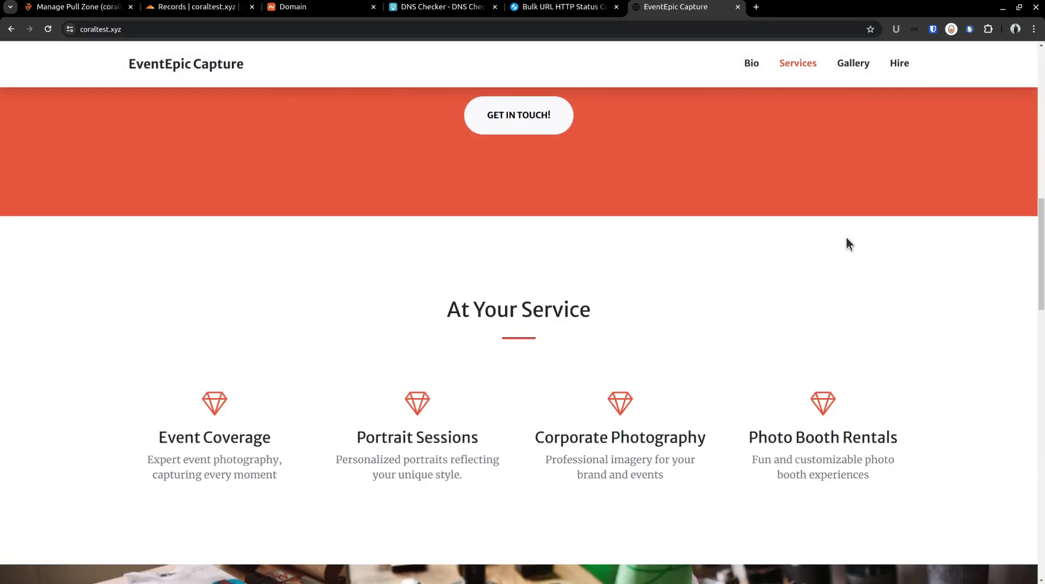
scroll(846, 238, "down", 15)
scroll(844, 236, "up", 8)
scroll(843, 236, "up", 15)
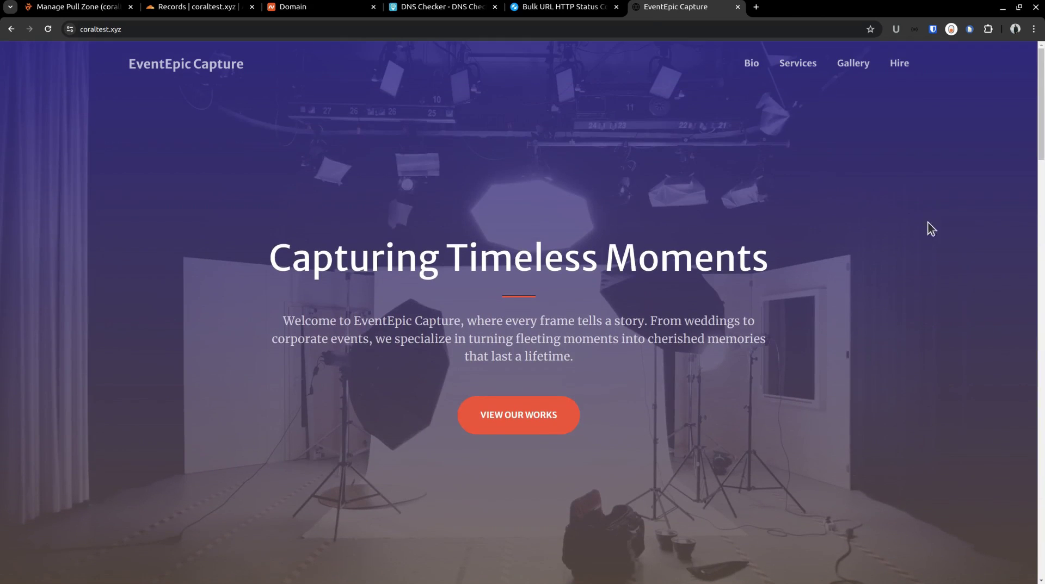